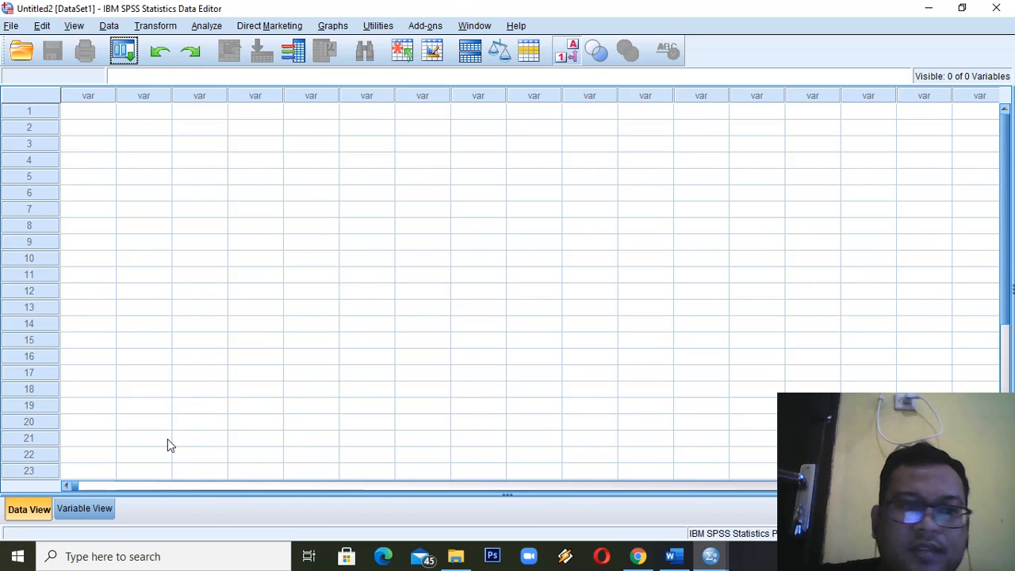
- Define three variables in Variable View named NAMA, NILAI and GENDER
click(65, 513)
click(33, 515)
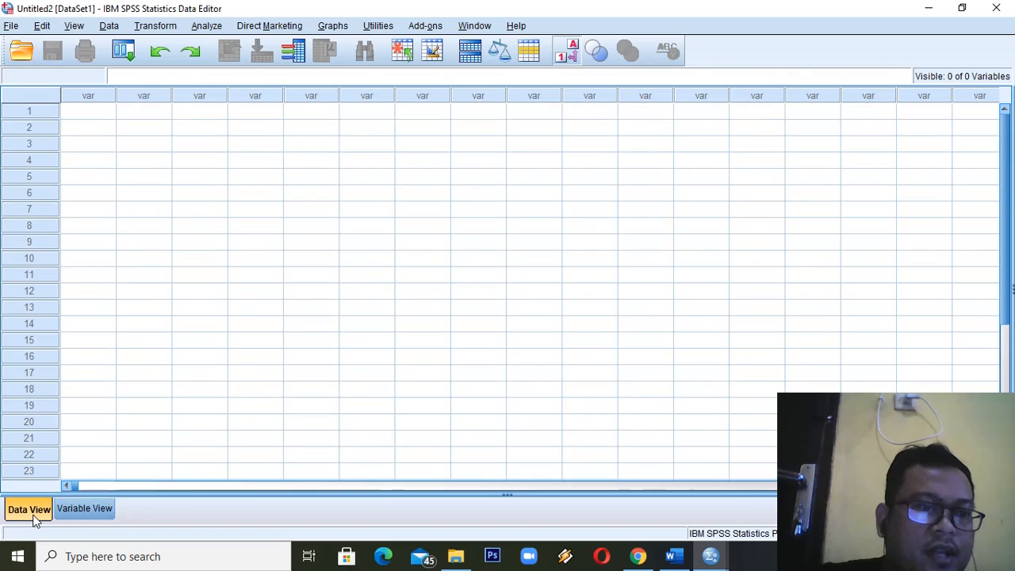
click(89, 514)
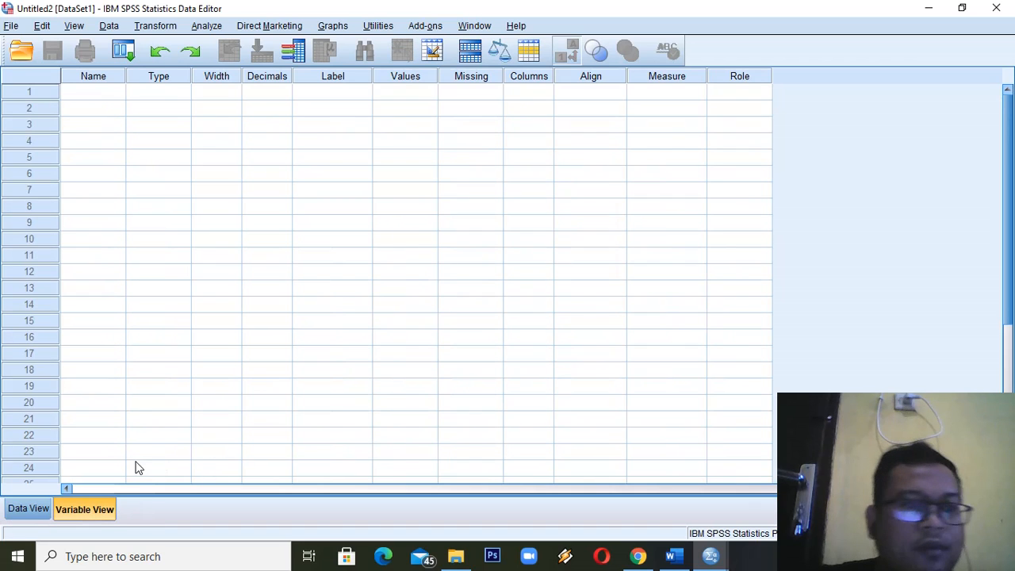
click(112, 96)
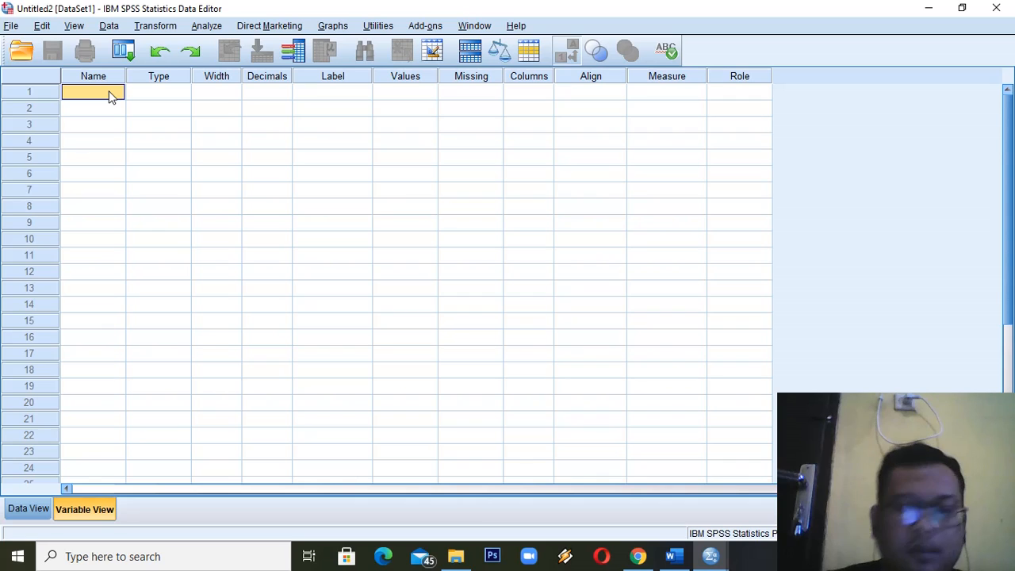
text(NAMA)
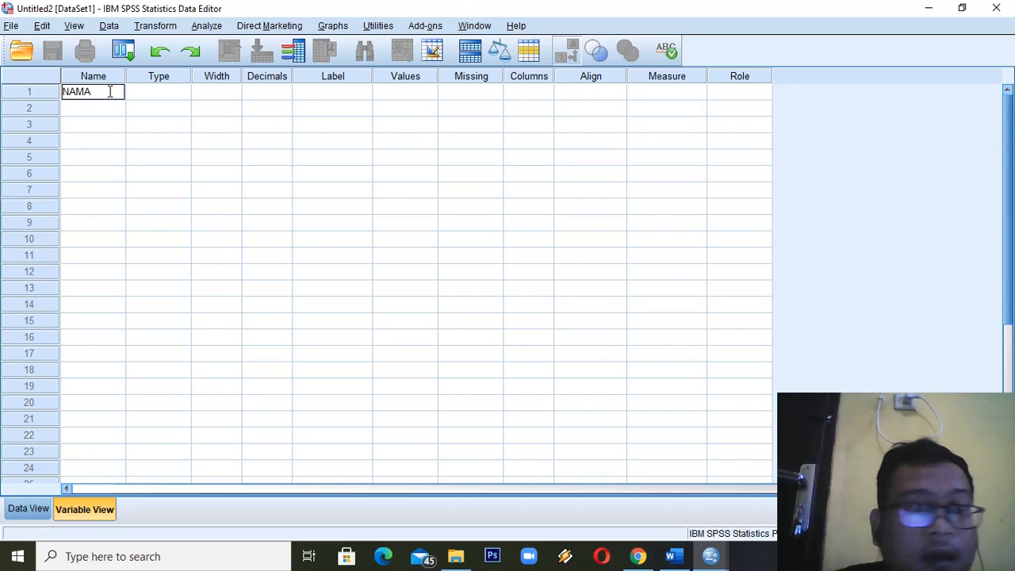
key(Return)
text(NILAI)
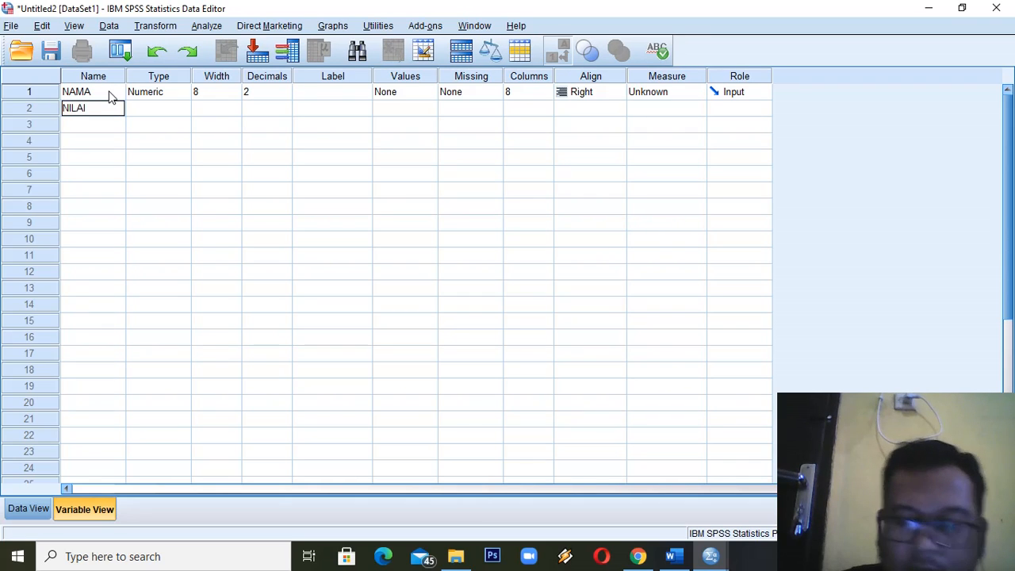
key(Return)
text(G)
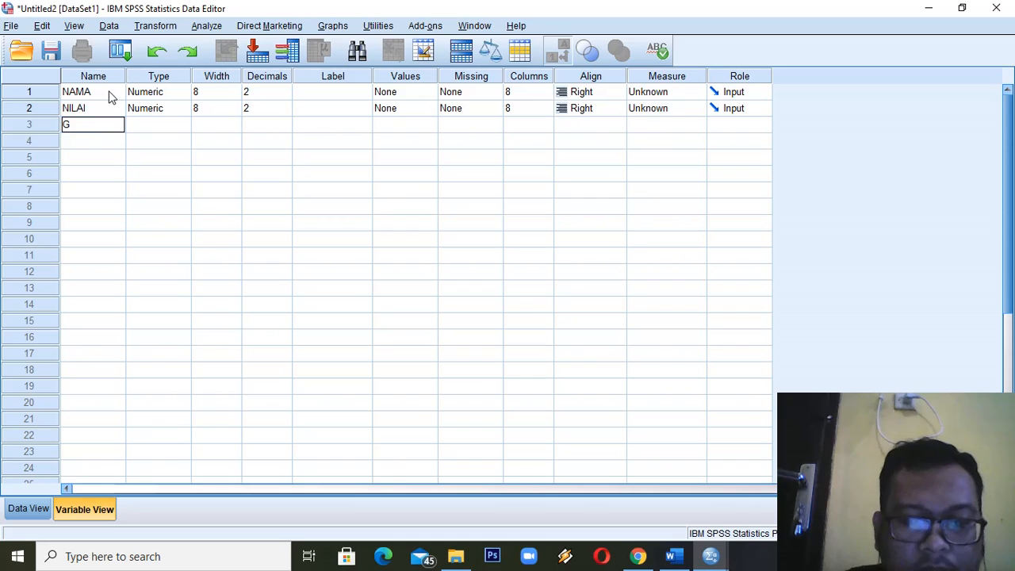
text(ENDER)
key(Return)
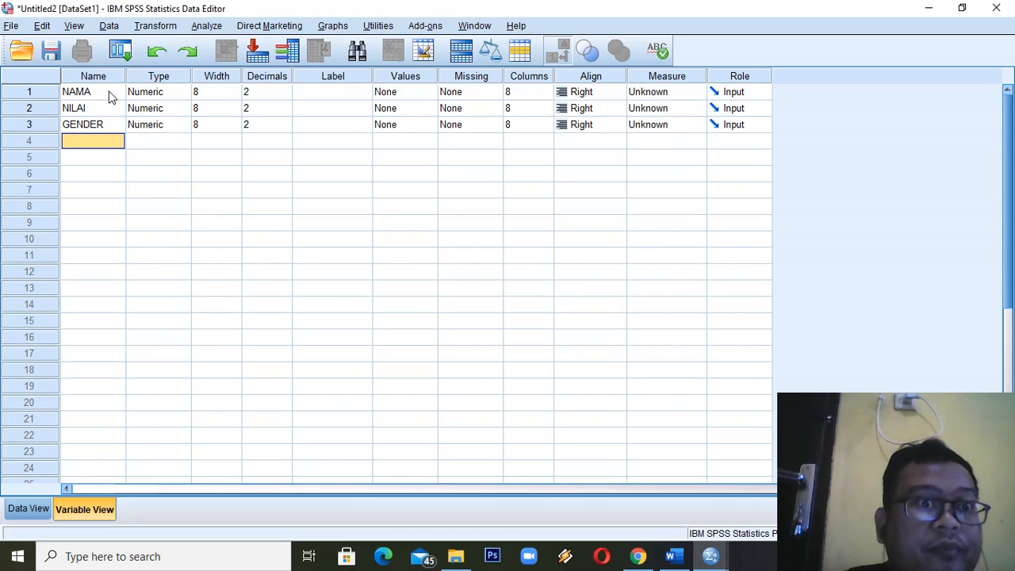
- Change the variable type of NAMA to String
click(181, 95)
click(181, 95)
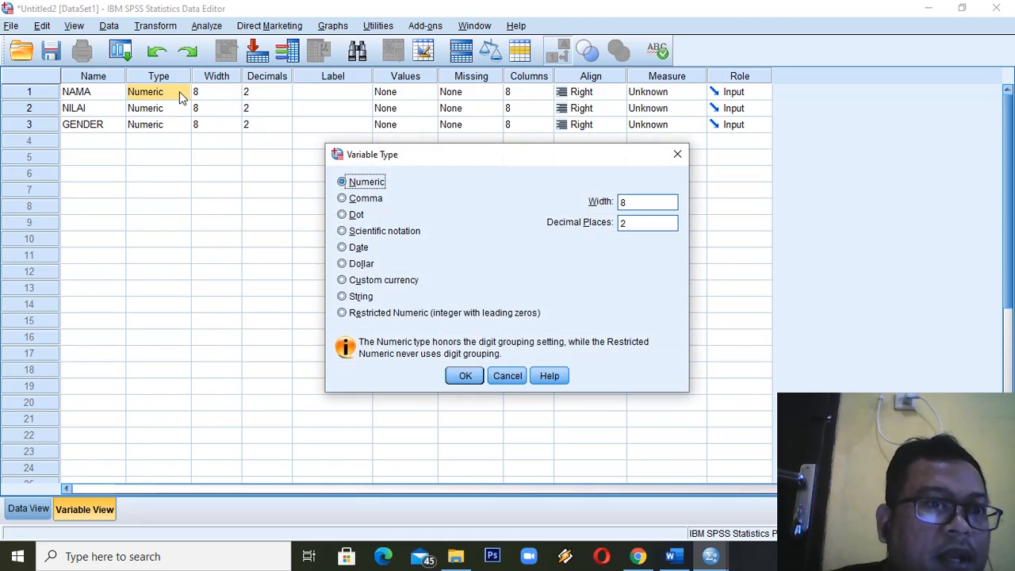
click(353, 296)
click(460, 376)
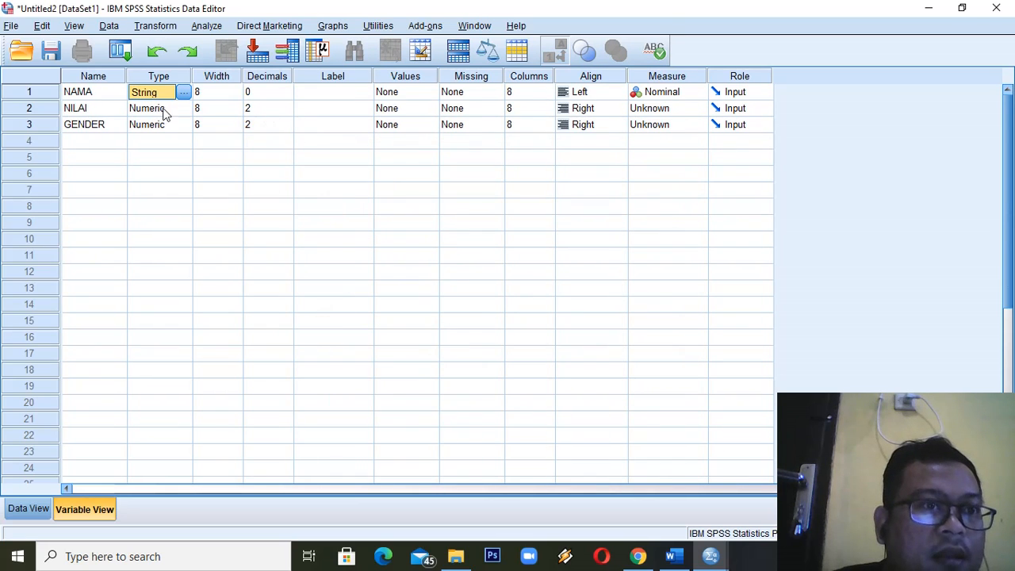
- Set the decimals of the NILAI and GENDER variables to 0
click(287, 112)
click(287, 112)
click(291, 128)
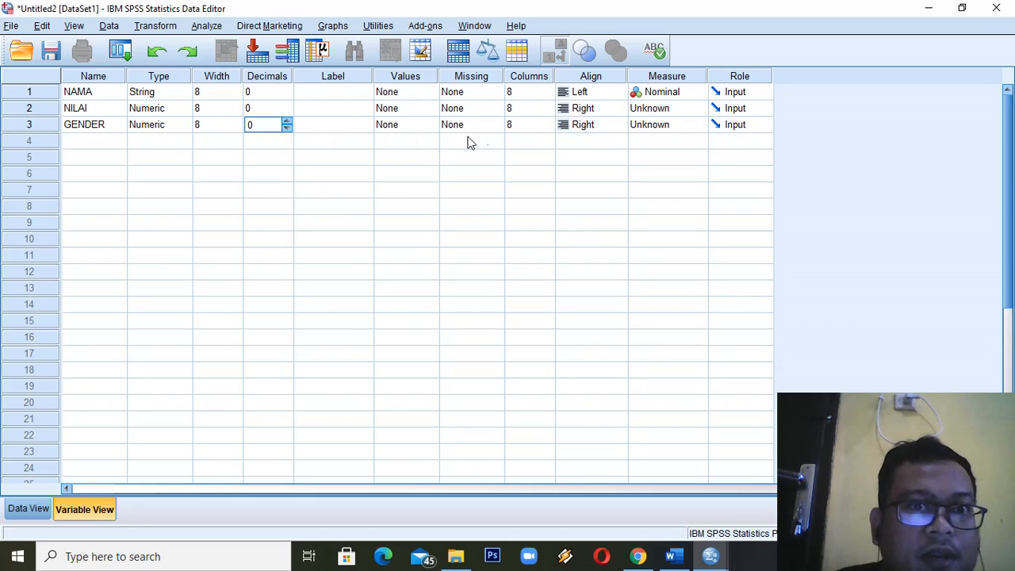
- Assign value labels to the GENDER variable: 1 for LAKI-LAKI and 2 for PEREMPUAN
click(433, 129)
click(433, 126)
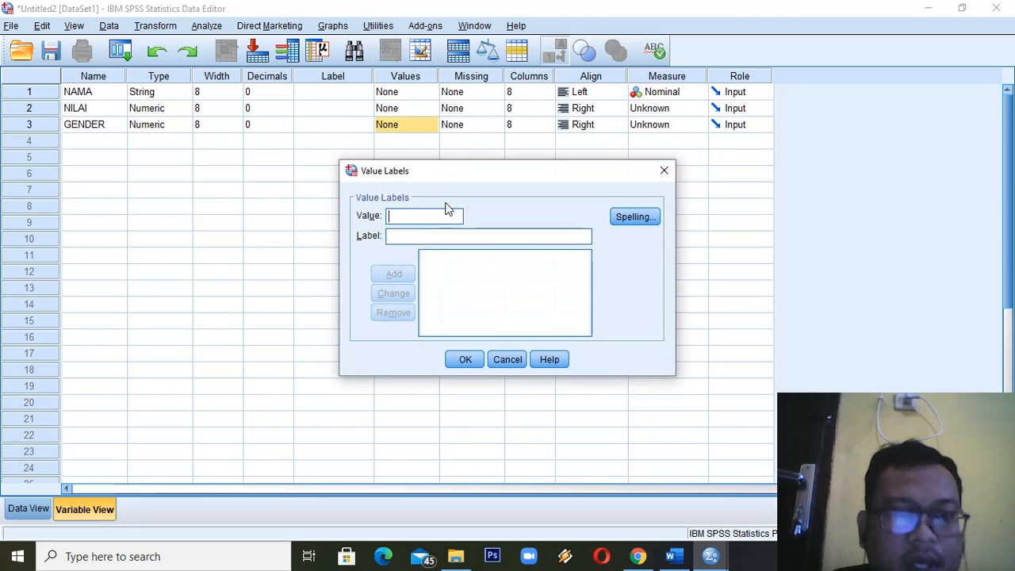
text(1)
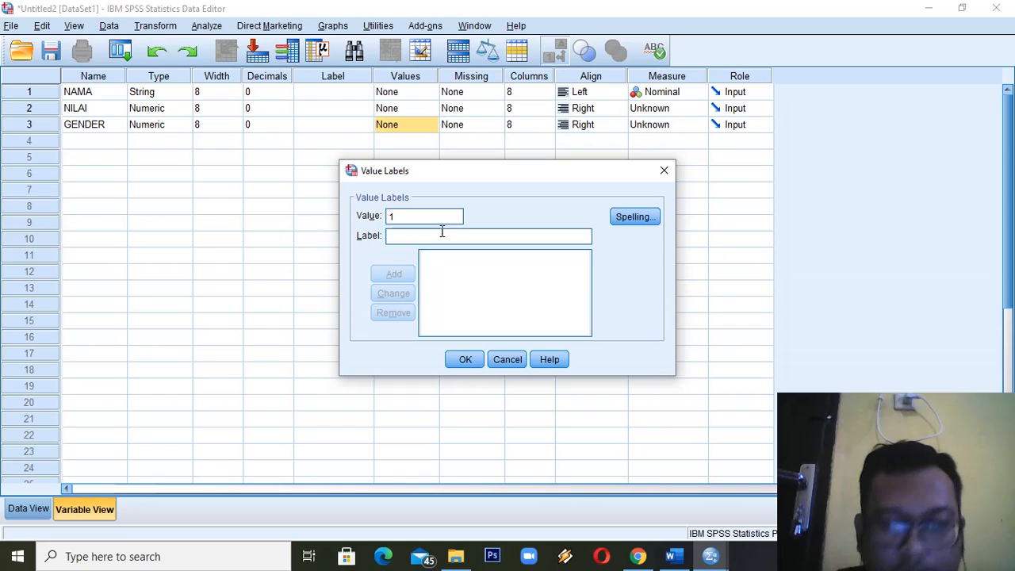
text(LAKI)
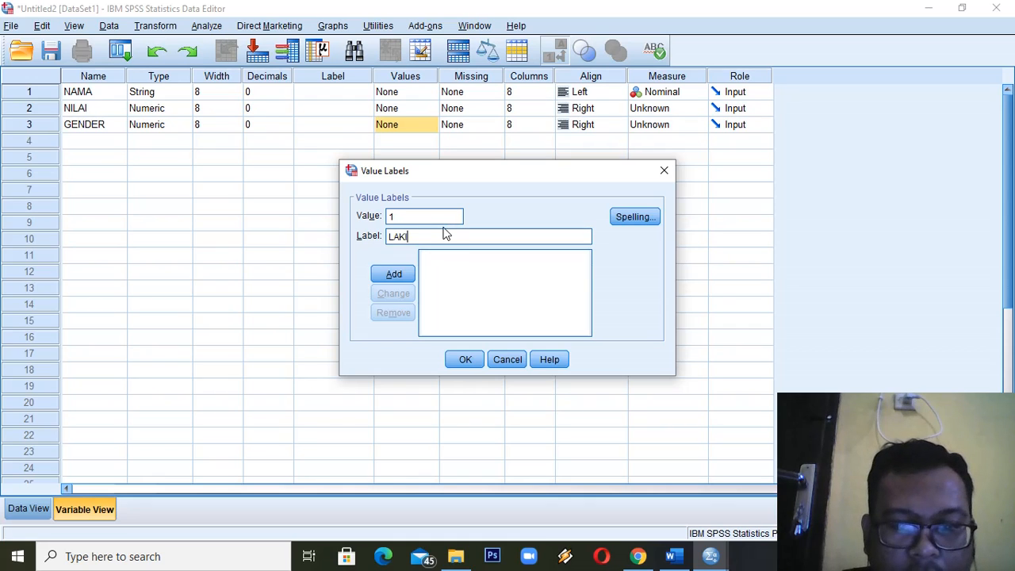
text(-LAKI)
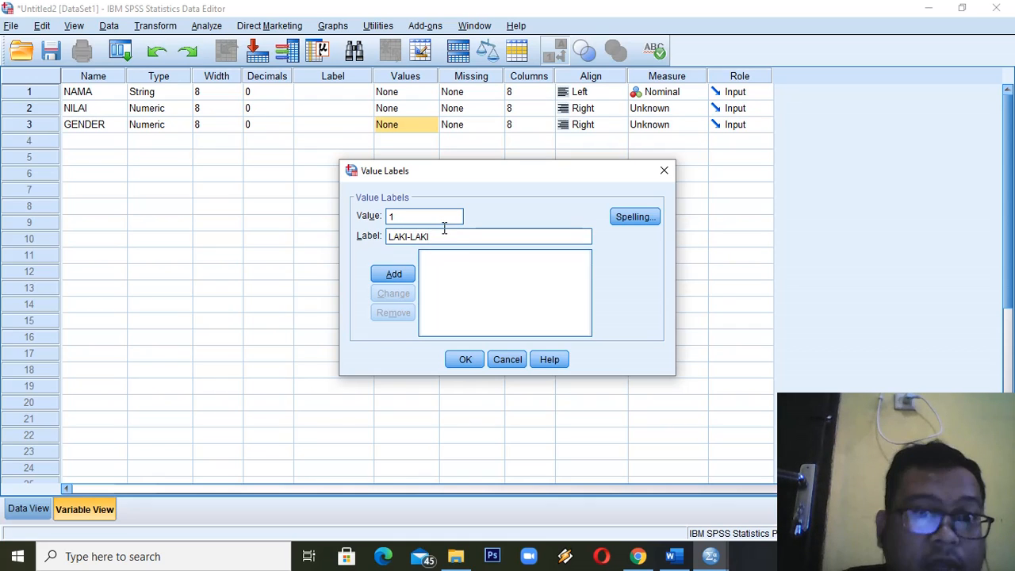
click(394, 275)
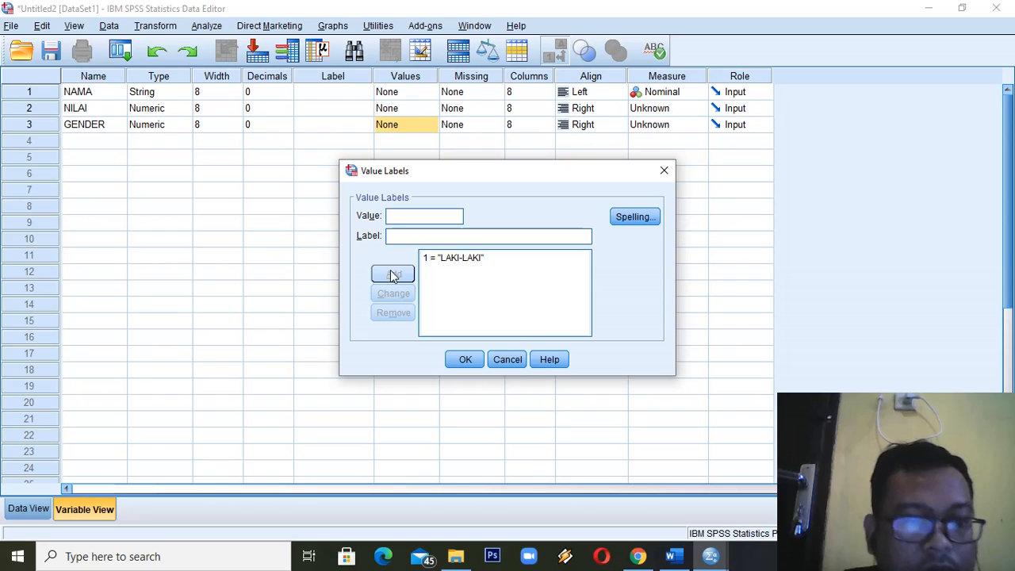
text(2)
click(434, 235)
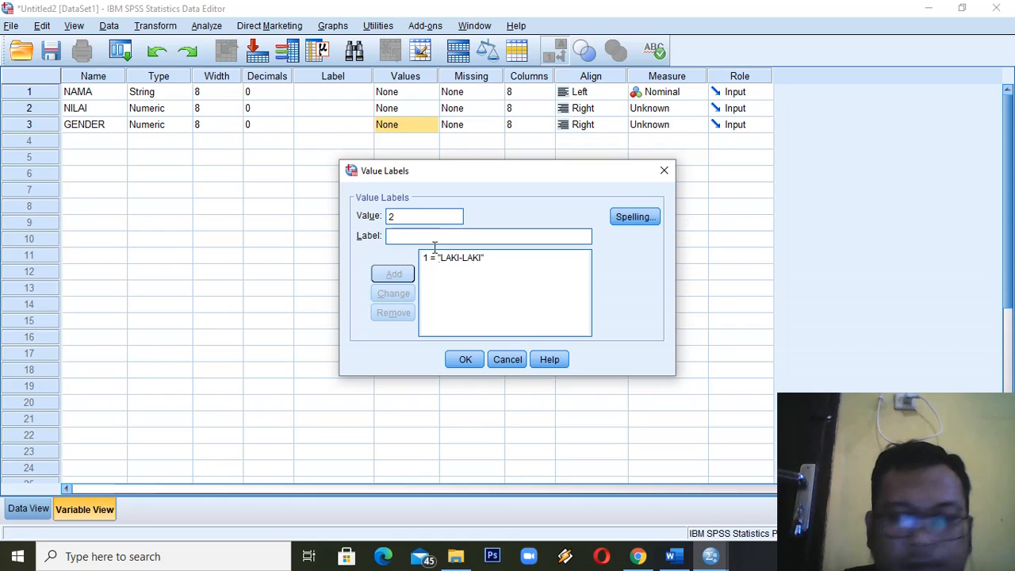
text(PEREMPUAN)
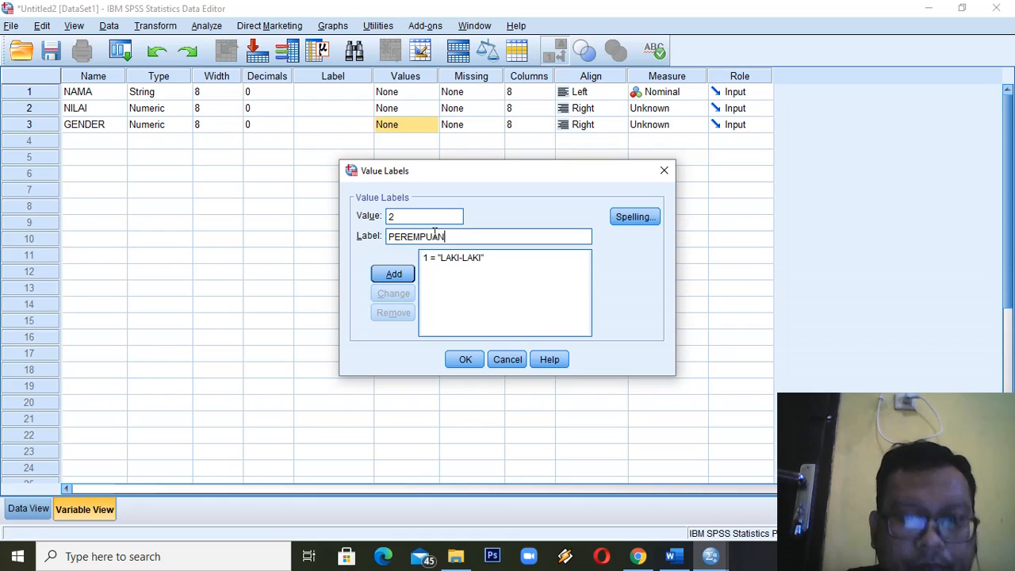
click(405, 274)
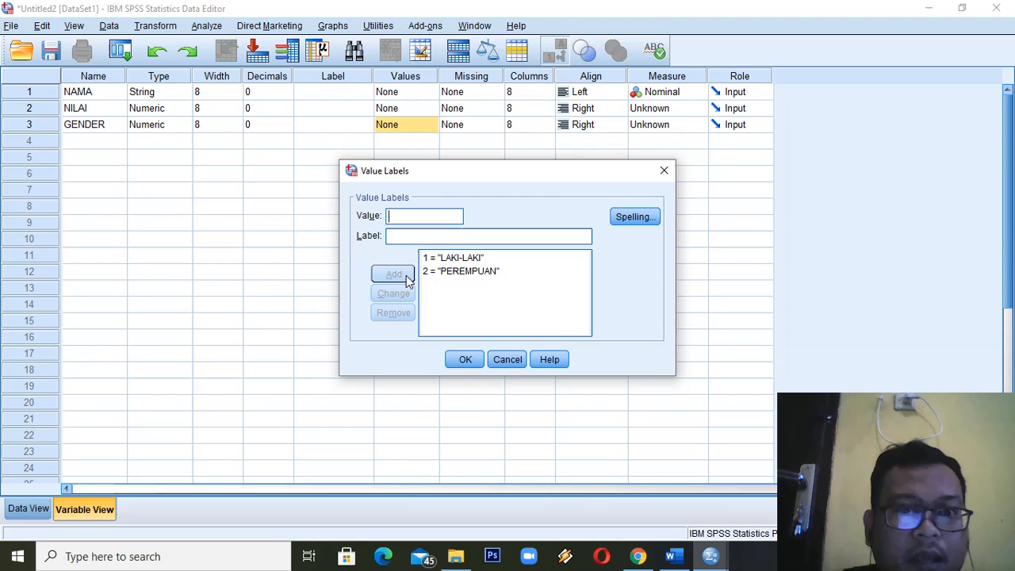
click(466, 361)
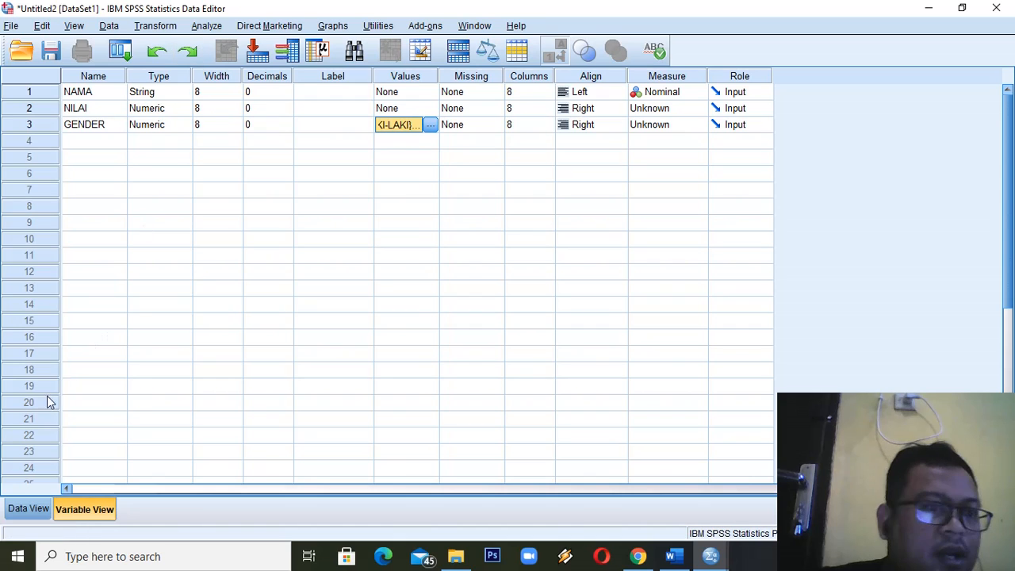
- Show the empty data grid, then switch to the Word module and copy the selected student name, score and gender rows
click(28, 509)
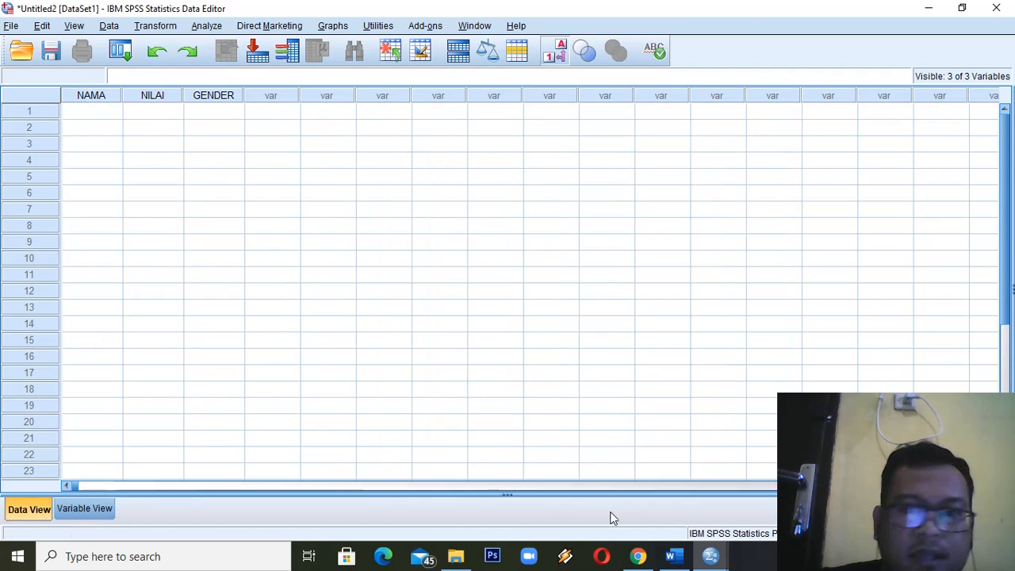
click(672, 558)
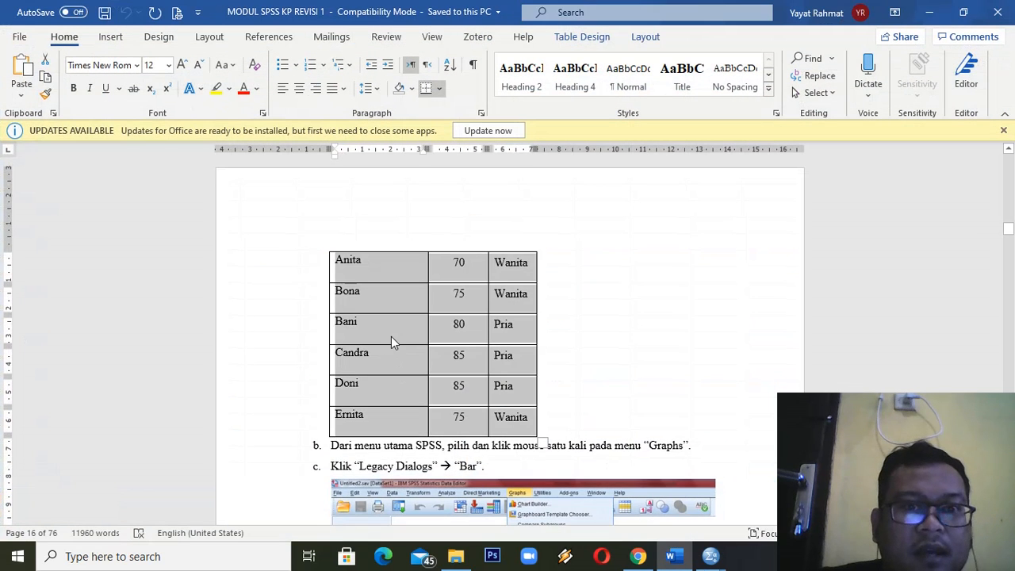
scroll(391, 334, up, 3)
scroll(391, 334, up, 4)
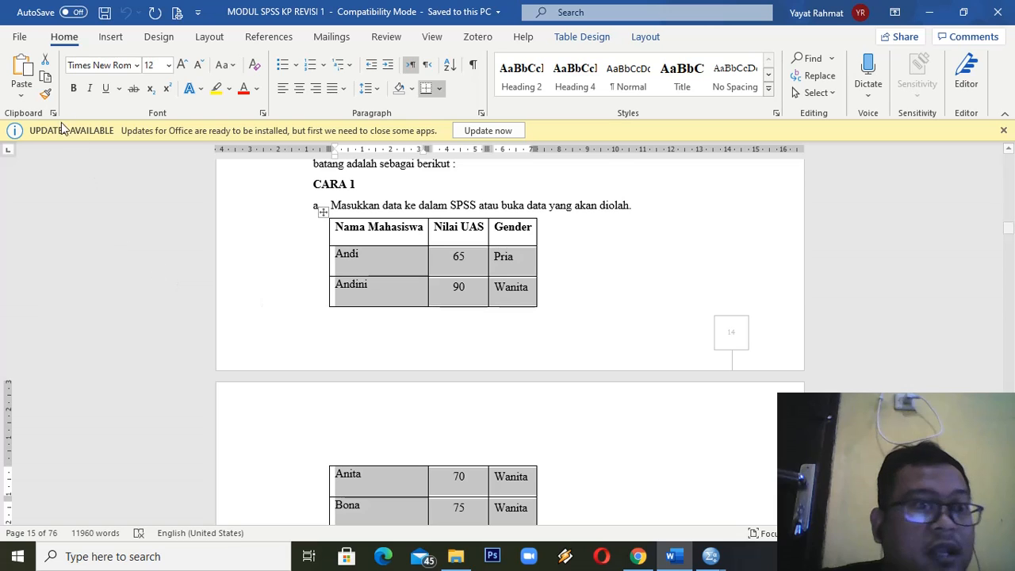
click(46, 79)
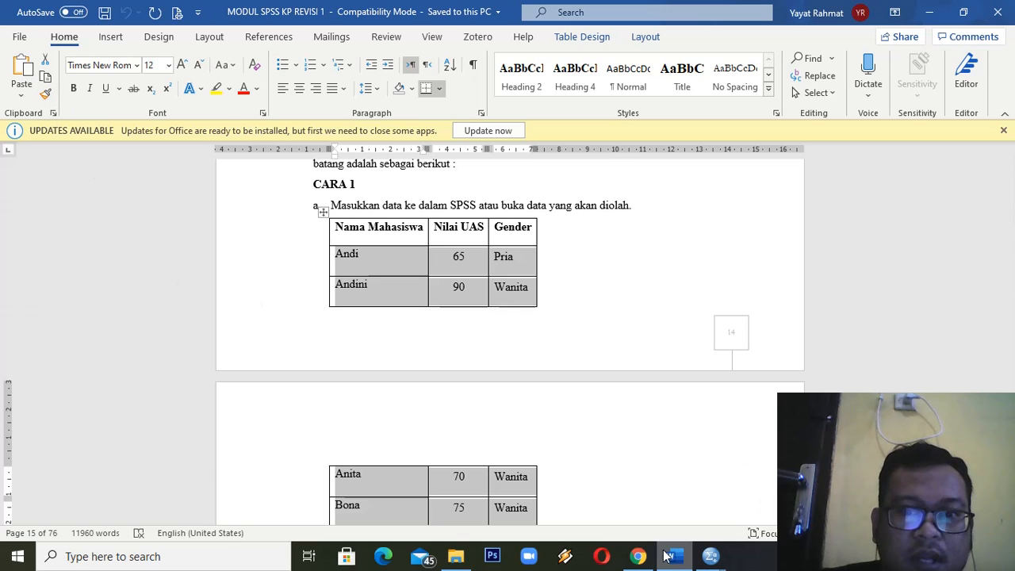
- Return to SPSS and paste the copied student rows into the data grid, starting at row 1 of NAMA
click(710, 556)
click(117, 114)
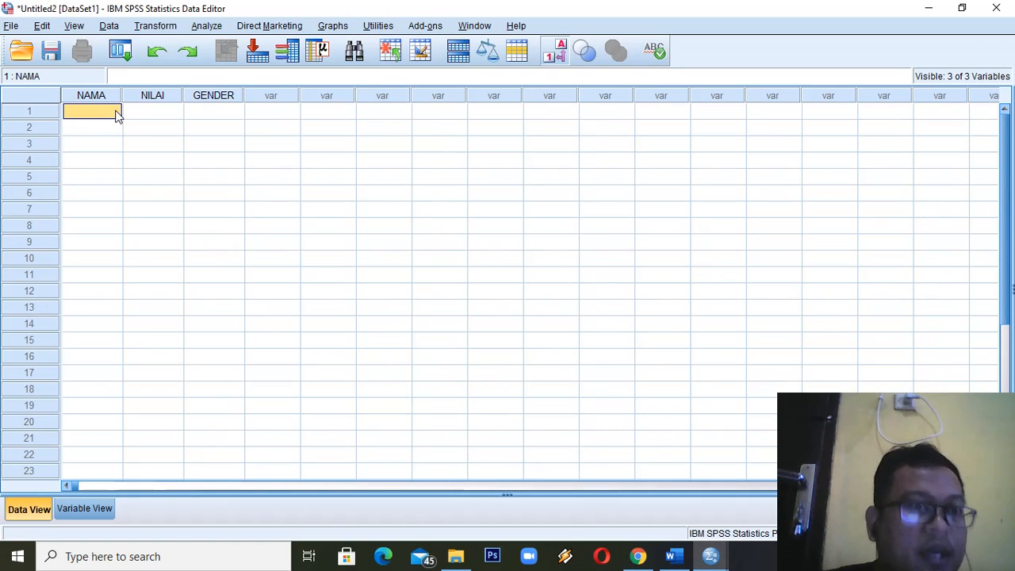
key(ctrl+v)
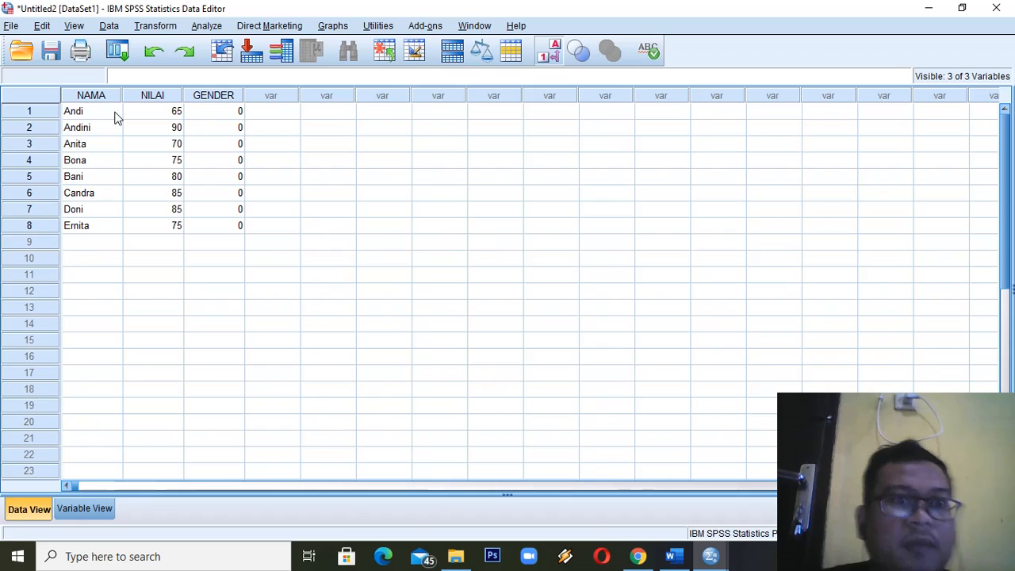
- Enter the GENDER codes for rows 1 to 4 as 1, 2, 2 and 2
click(228, 113)
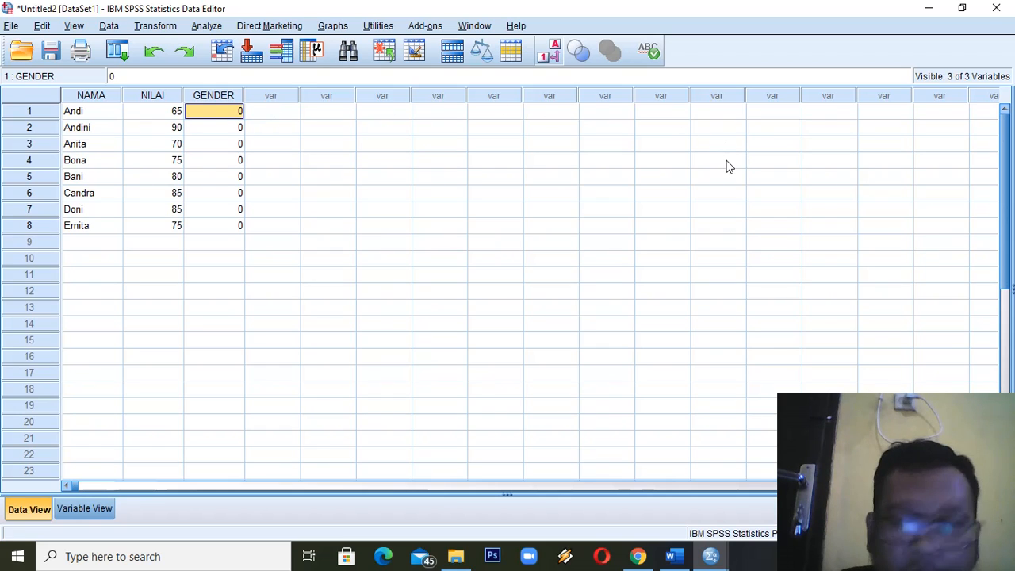
text(1)
key(Return)
text(2)
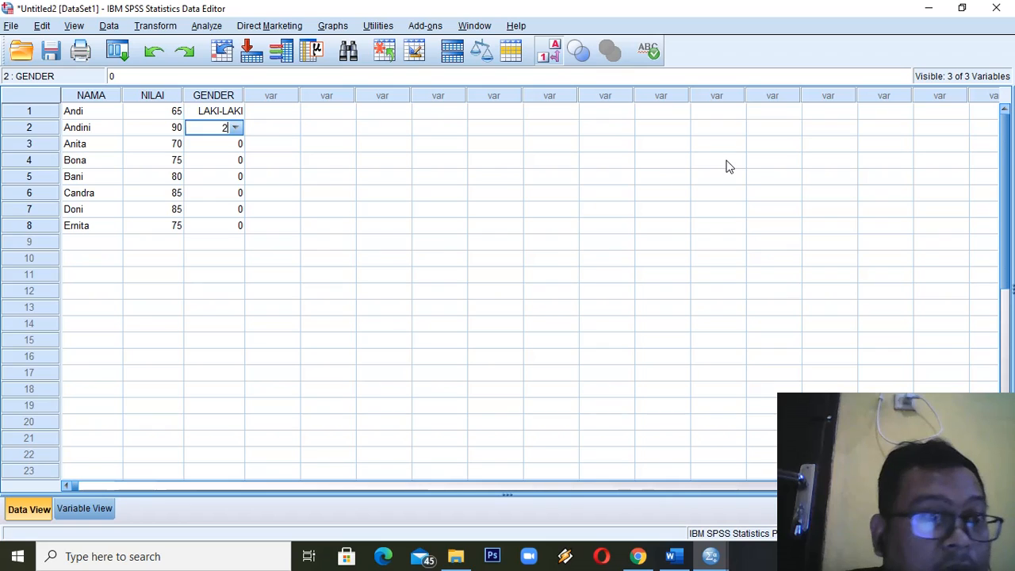
key(Return)
text(2)
key(Return)
text(2)
key(Return)
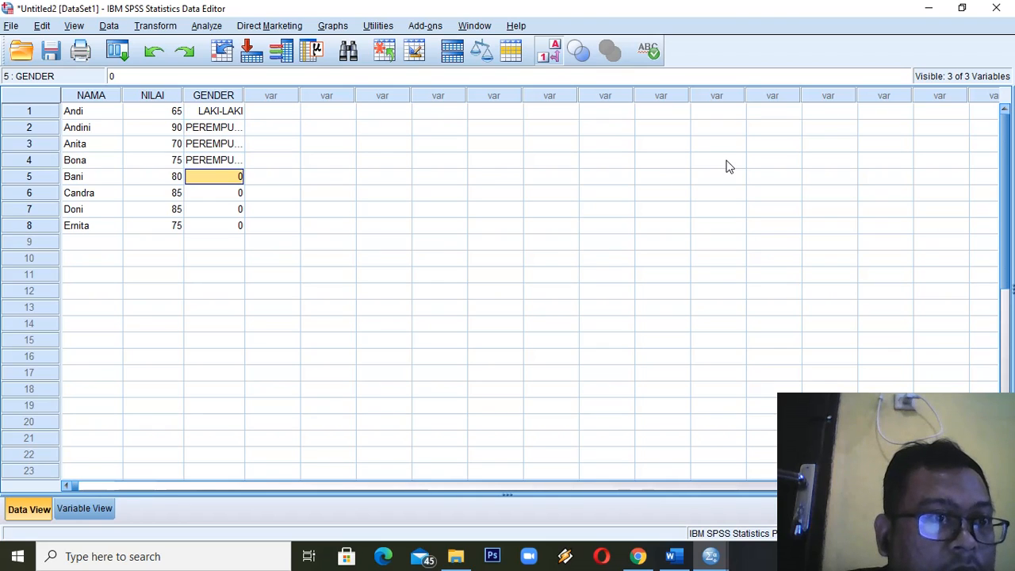
- Enter the GENDER codes for rows 5 to 8 as 1, 1, 1 and 2
text(2)
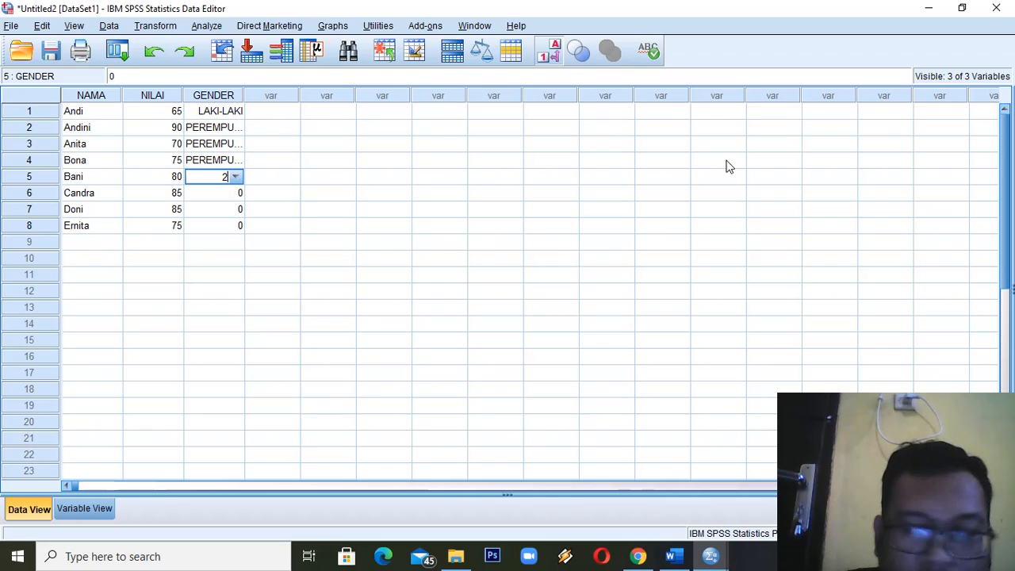
key(Return)
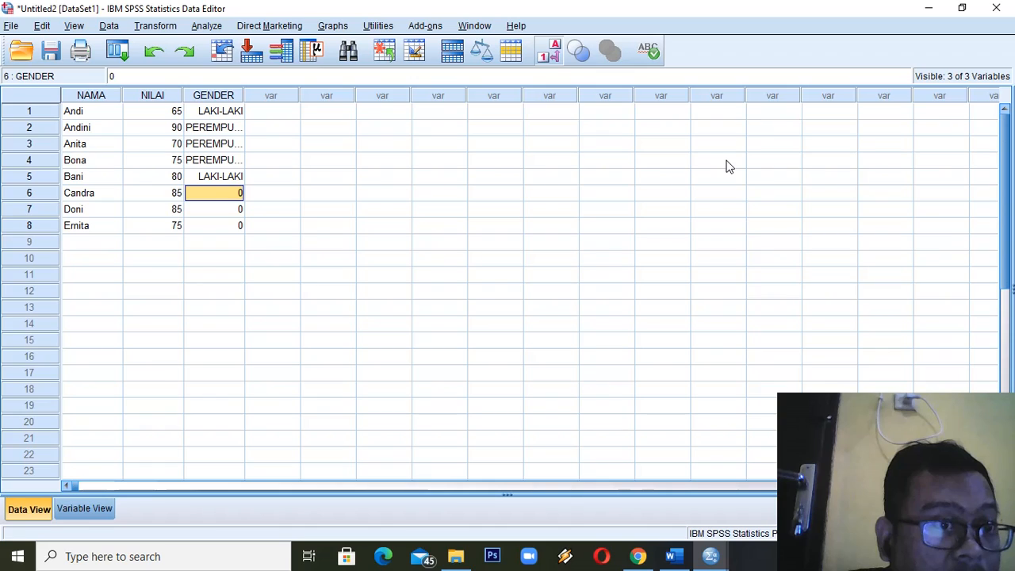
text(1)
key(Return)
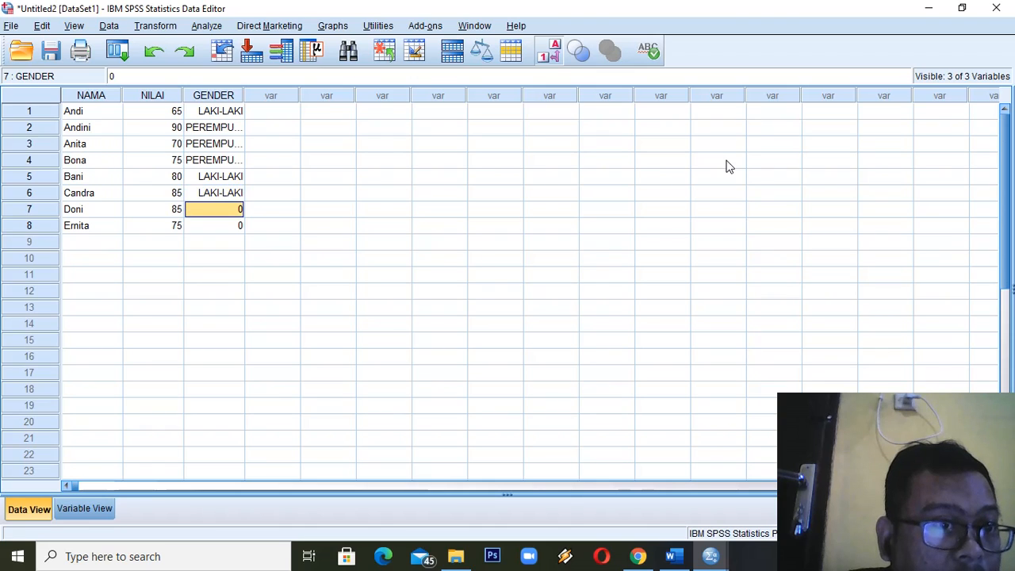
text(1)
key(Return)
text(2)
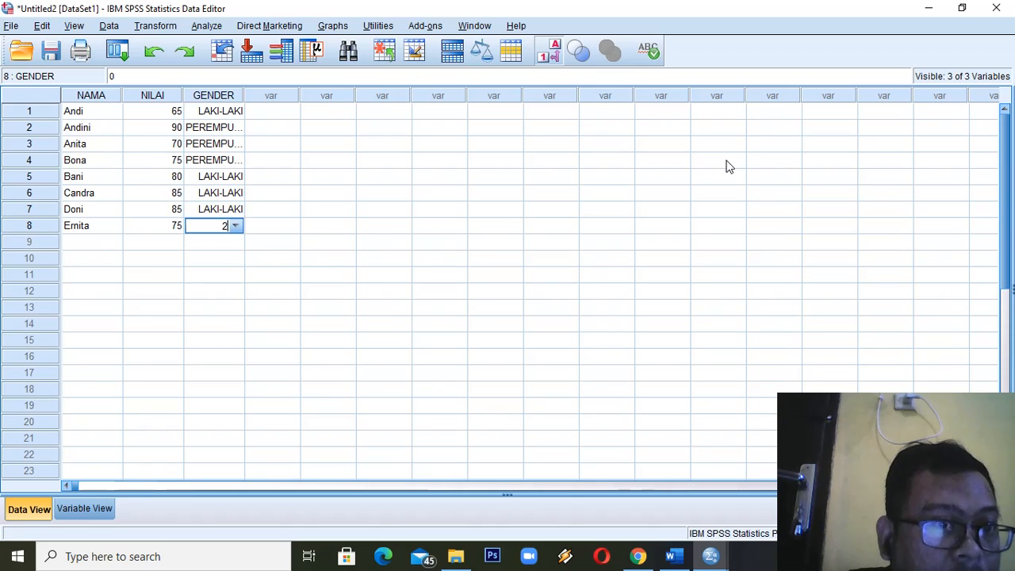
key(Return)
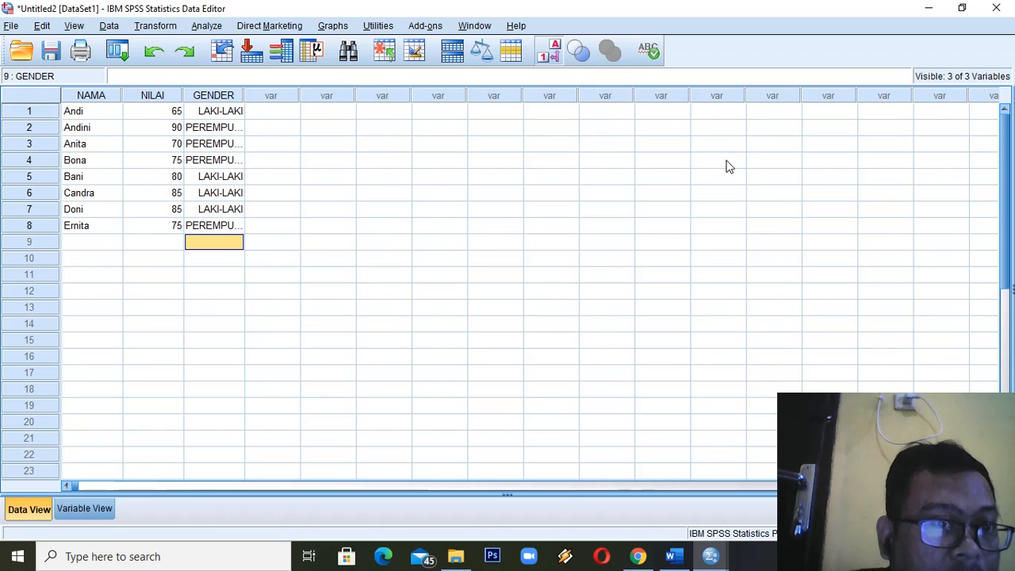
- Change the GENDER code in row 5 to 2
click(211, 165)
click(230, 179)
text(2)
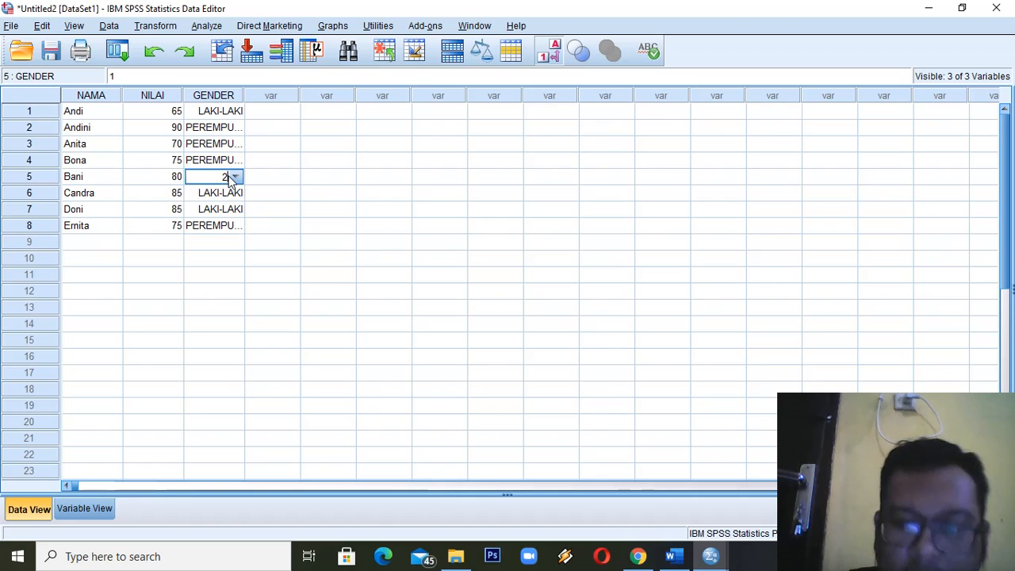
key(Return)
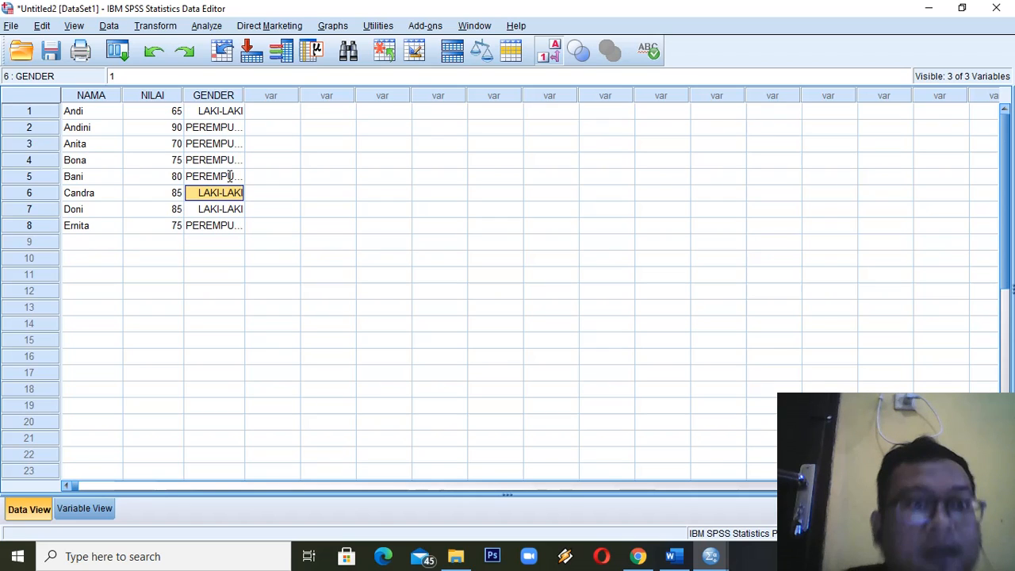
click(263, 111)
key(Down)
key(Down)
key(Down)
key(Down)
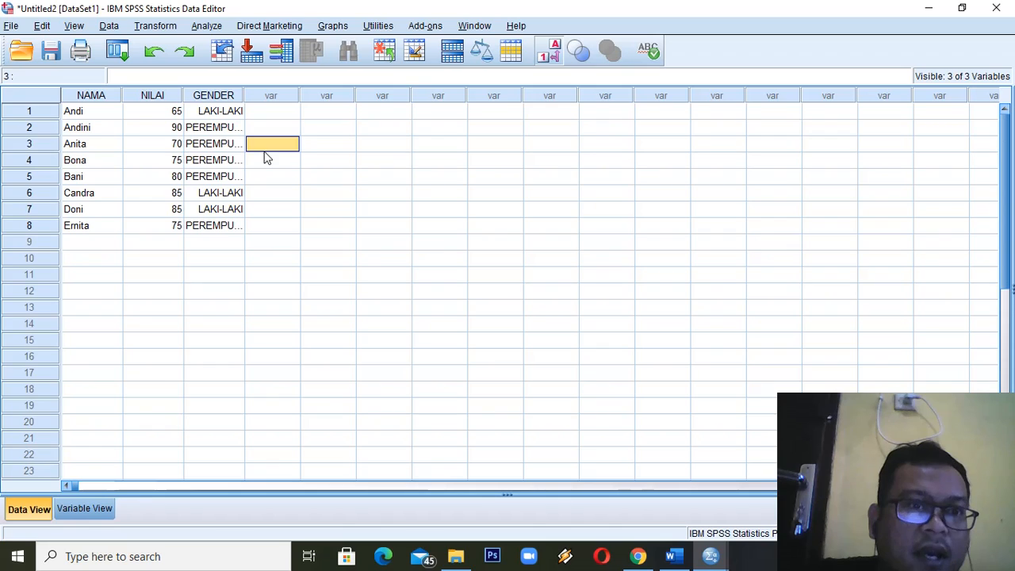
click(266, 208)
click(265, 227)
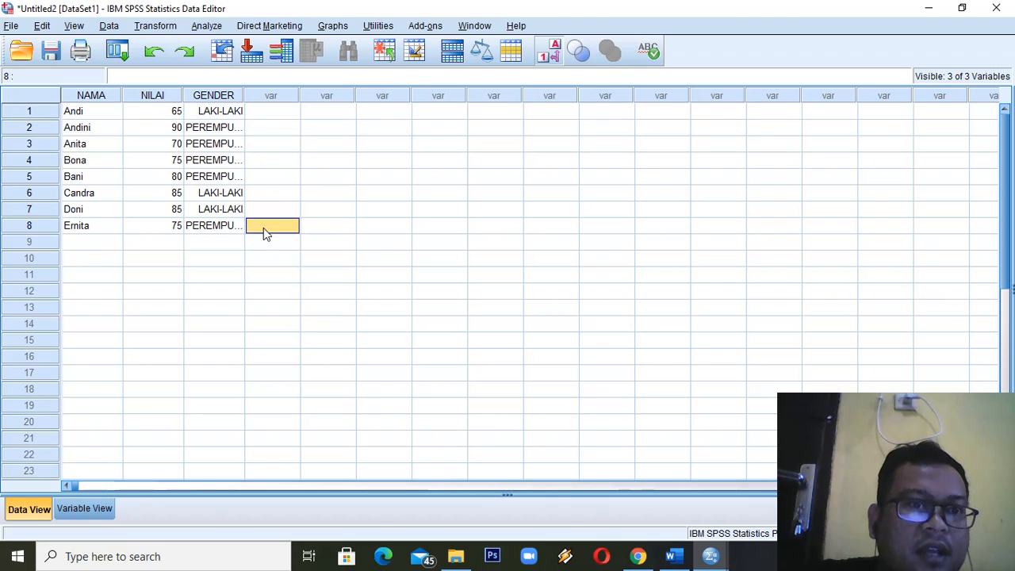
- Widen the GENDER column so its value labels fit in full
click(89, 115)
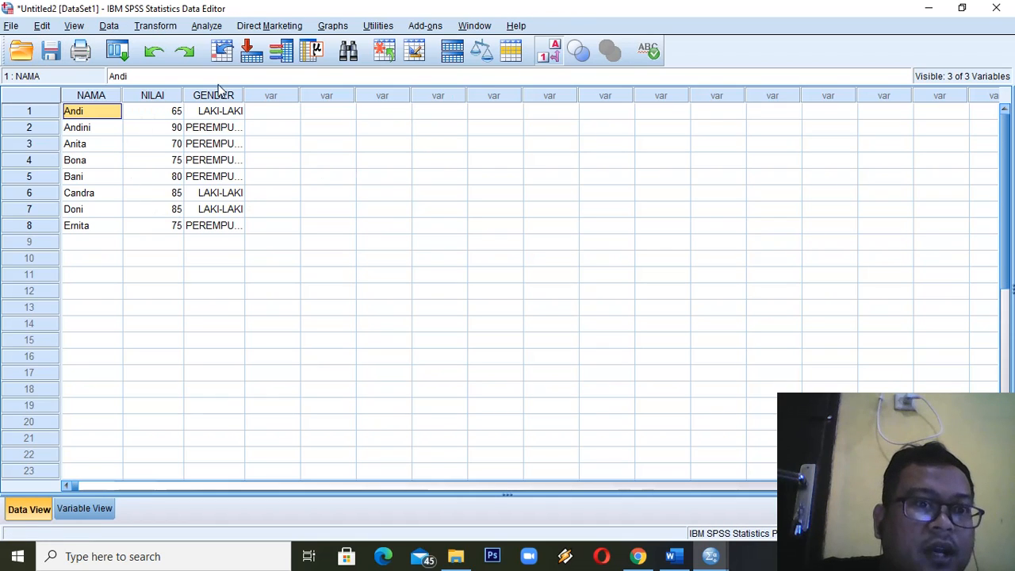
drag(244, 90, 257, 89)
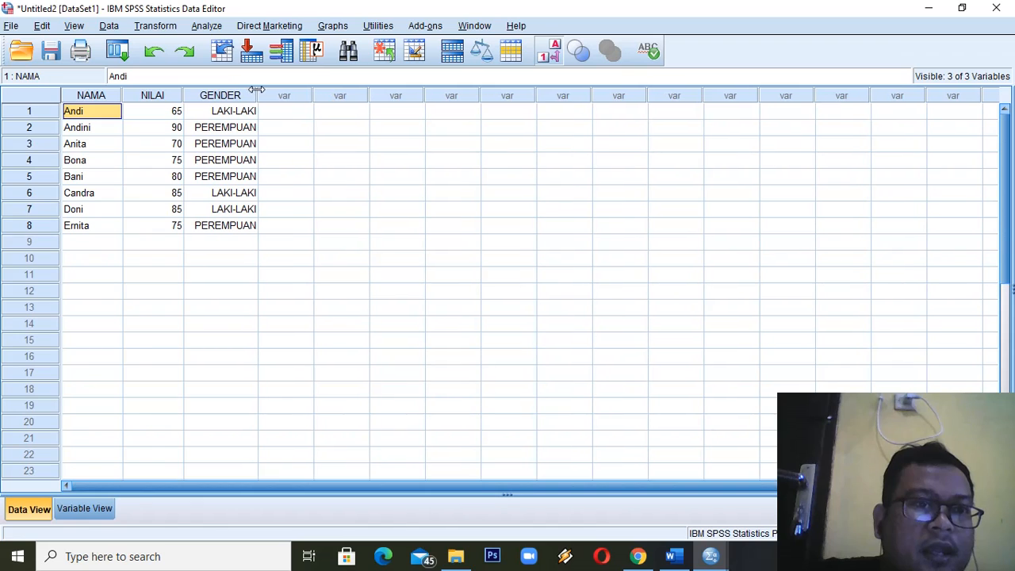
- Start defining a legacy bar chart of type Simple, using summaries for groups of cases
click(334, 26)
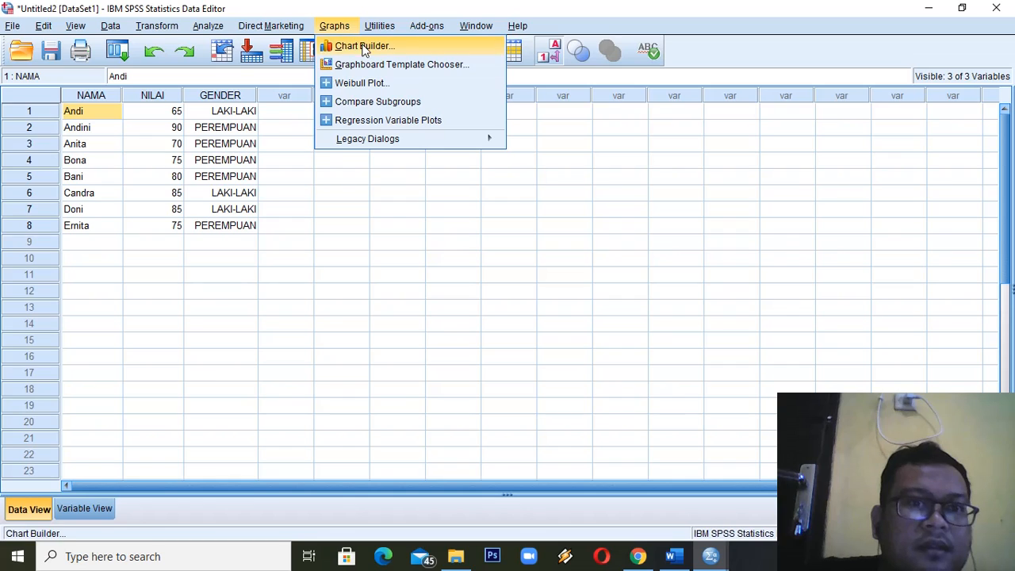
mouse_move(413, 139)
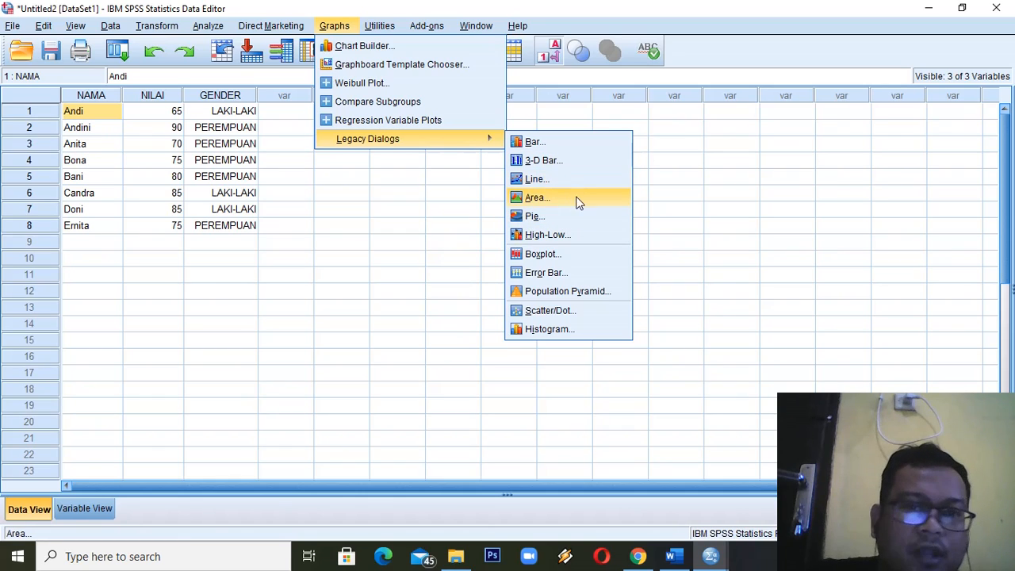
click(566, 143)
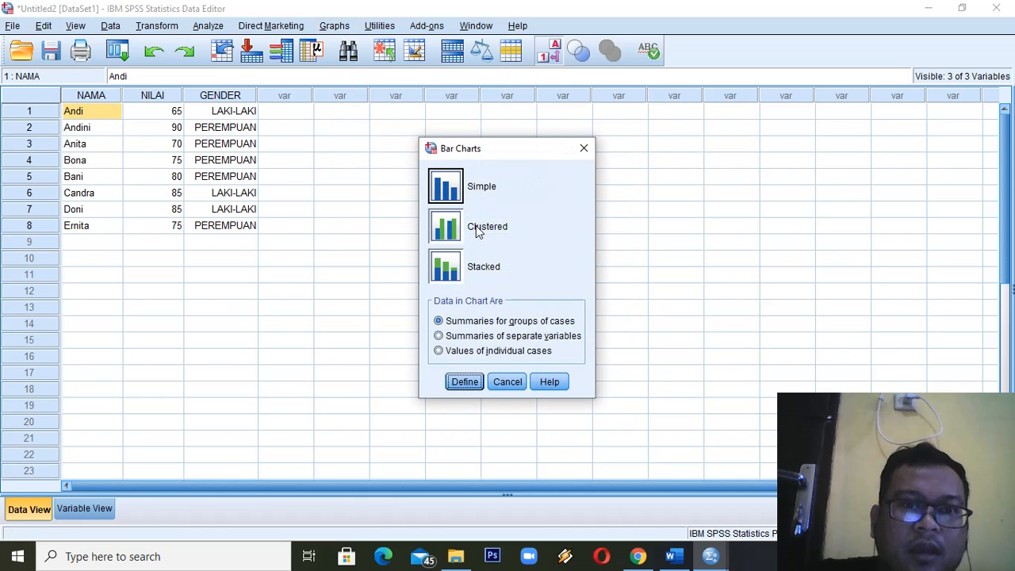
click(450, 273)
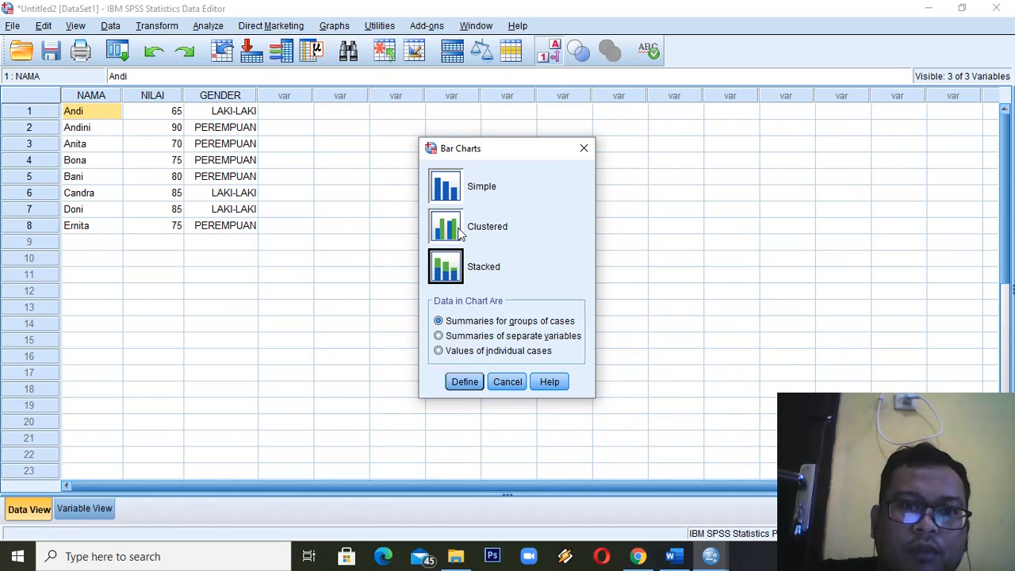
click(453, 198)
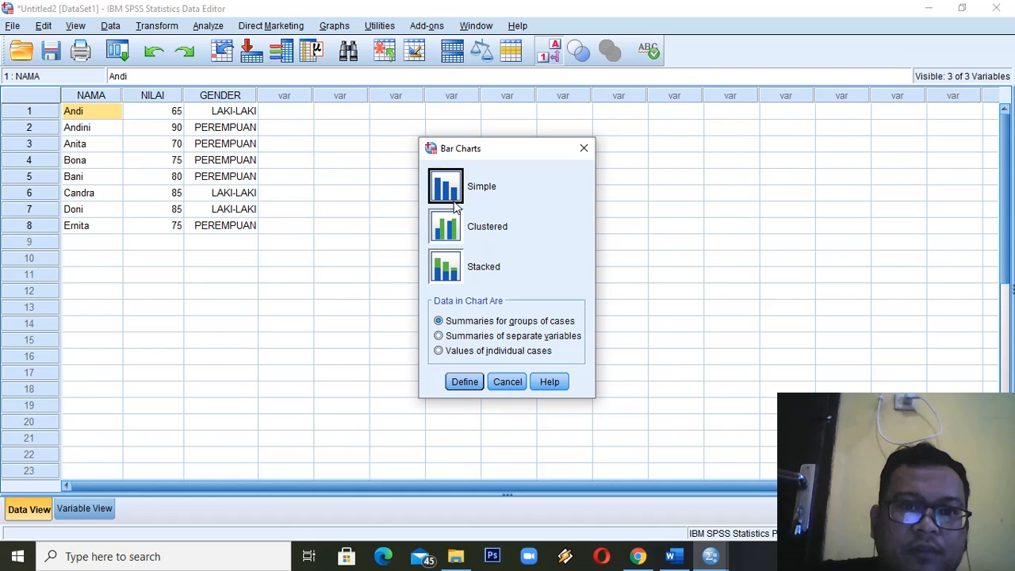
click(458, 231)
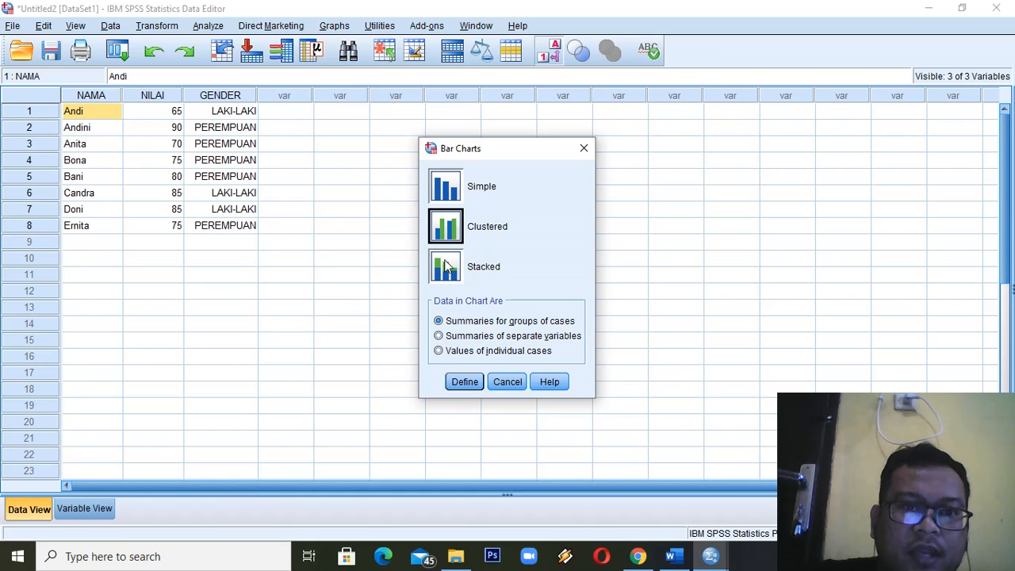
click(445, 268)
click(449, 179)
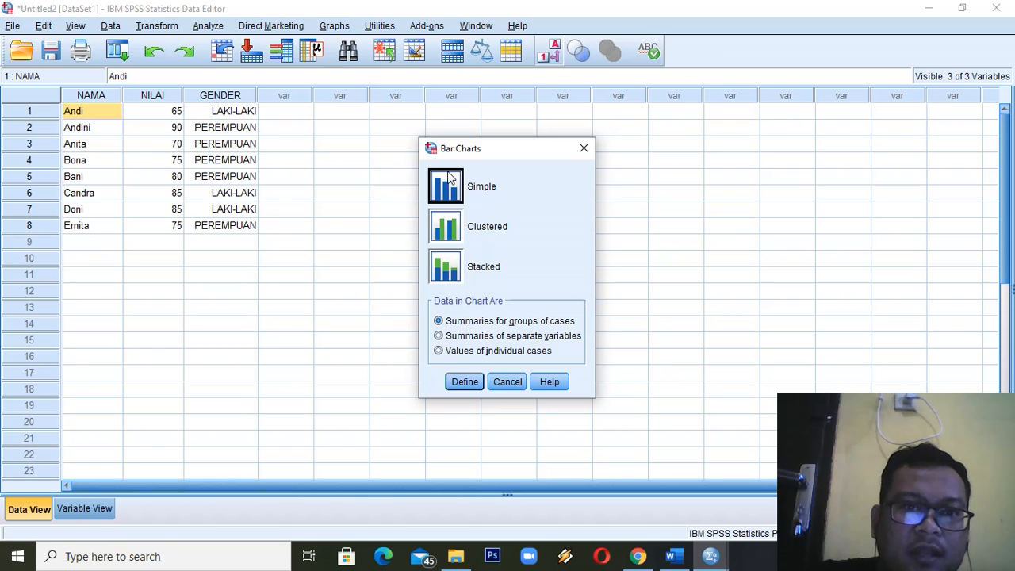
click(467, 382)
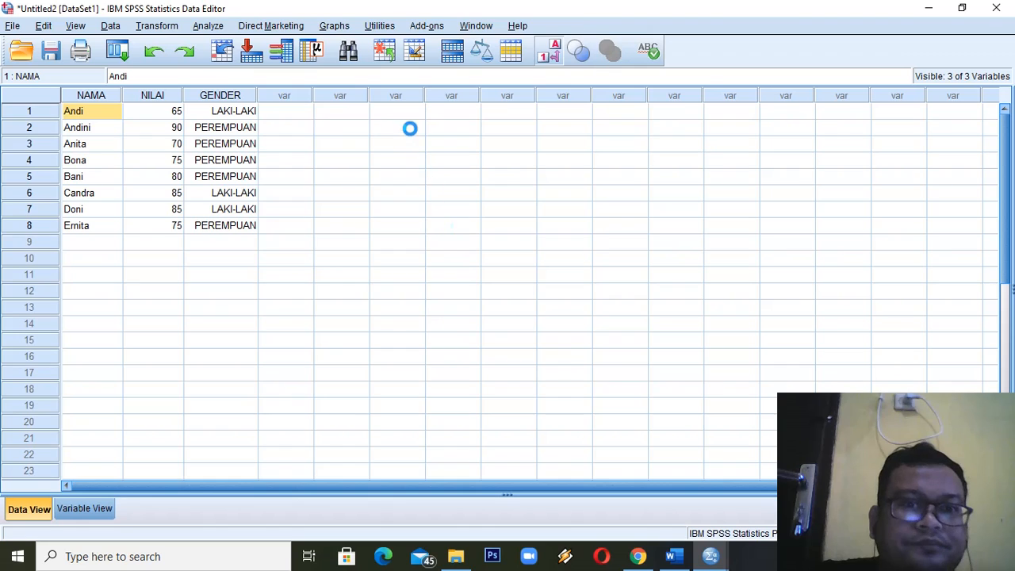
- Set NILAI as the category axis and generate the bar chart with bars representing N of cases
drag(373, 27, 388, 44)
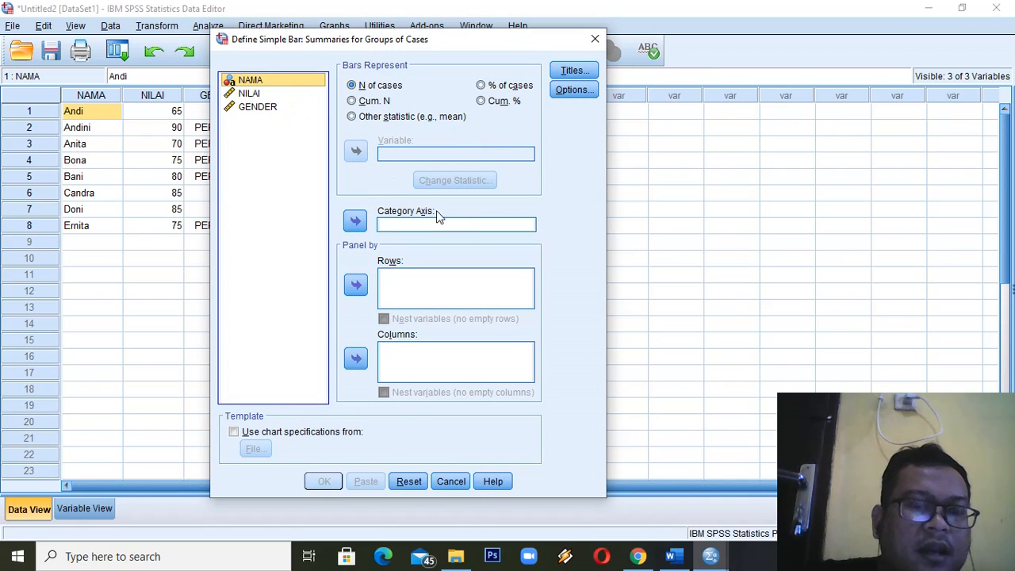
click(256, 96)
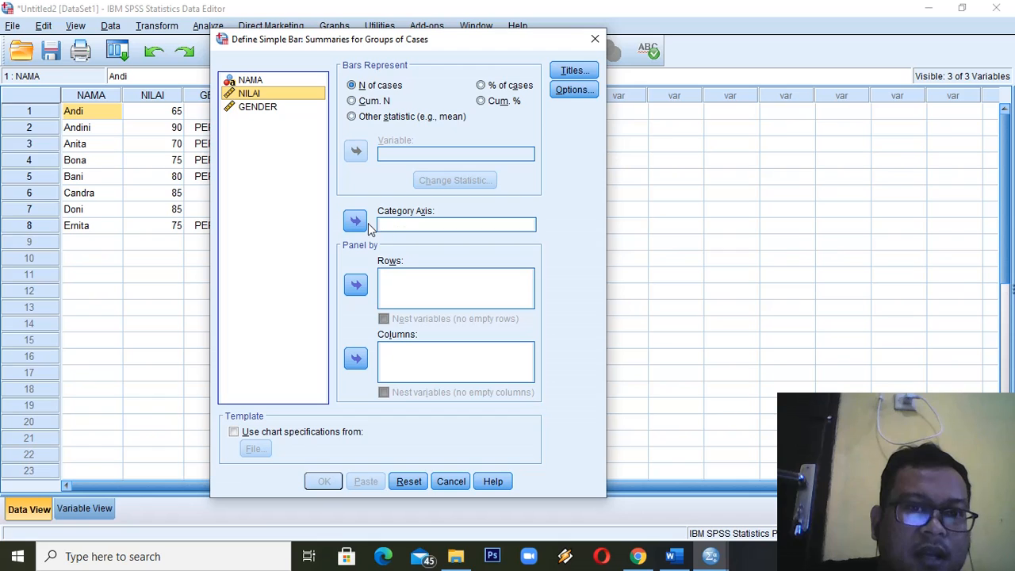
click(355, 222)
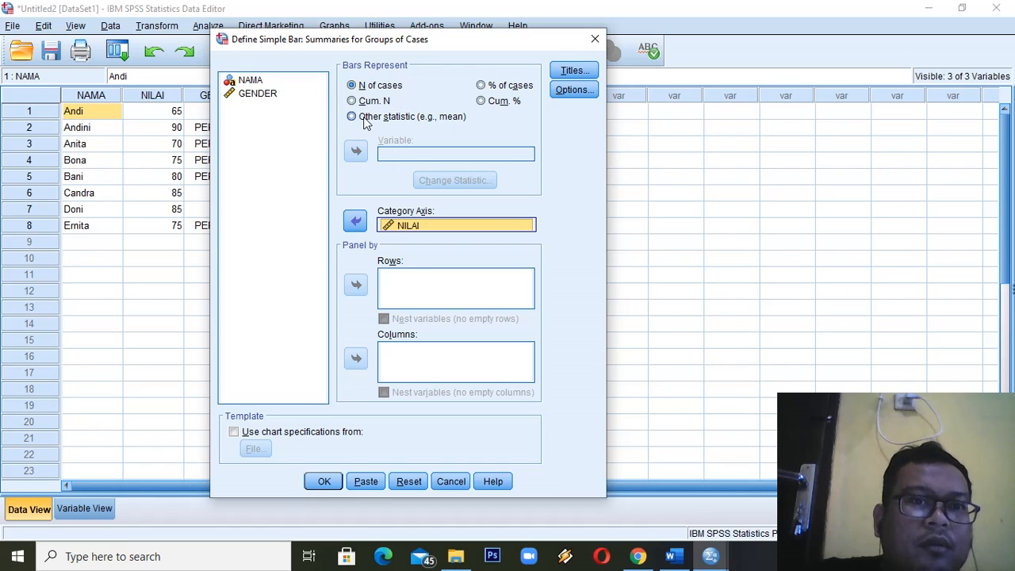
click(325, 482)
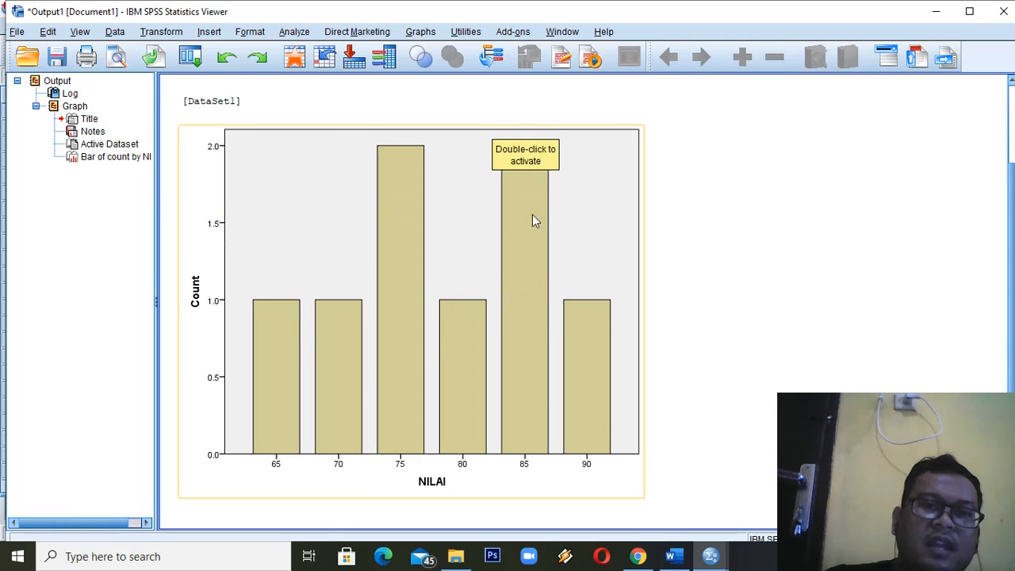
- Return to the data editor and start defining another simple legacy bar chart with summaries for groups of cases
click(710, 558)
click(653, 514)
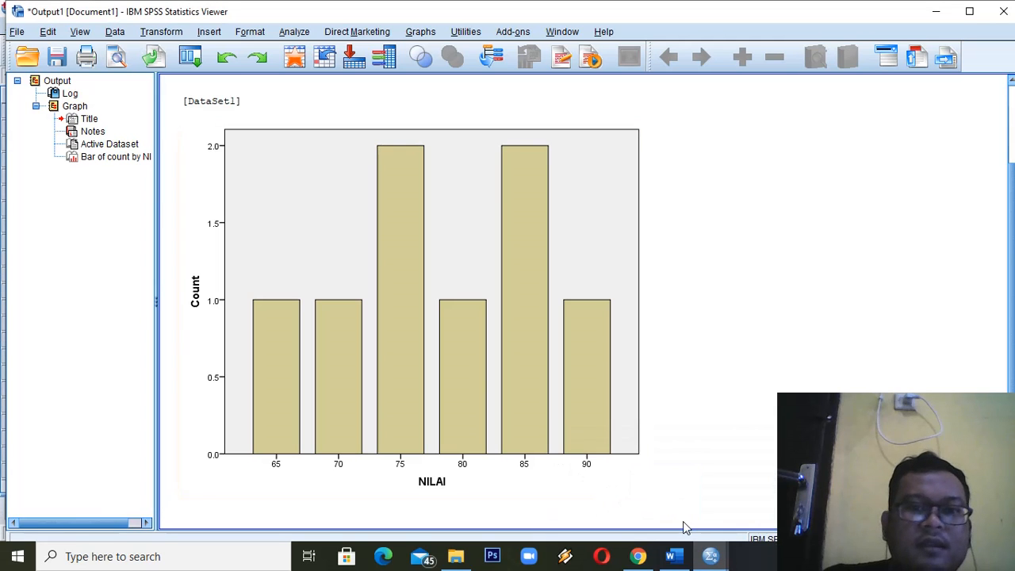
click(711, 558)
click(749, 519)
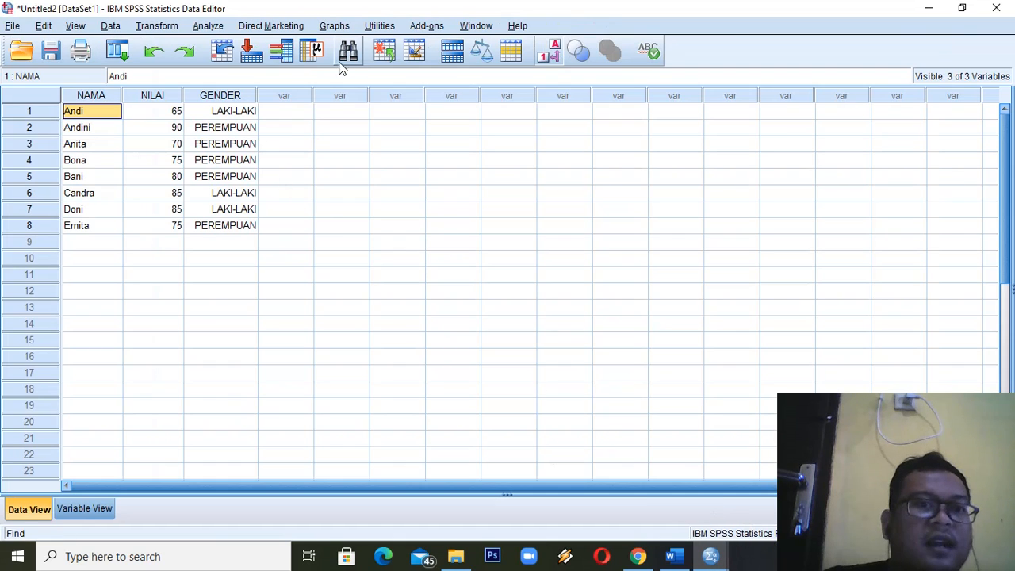
click(334, 29)
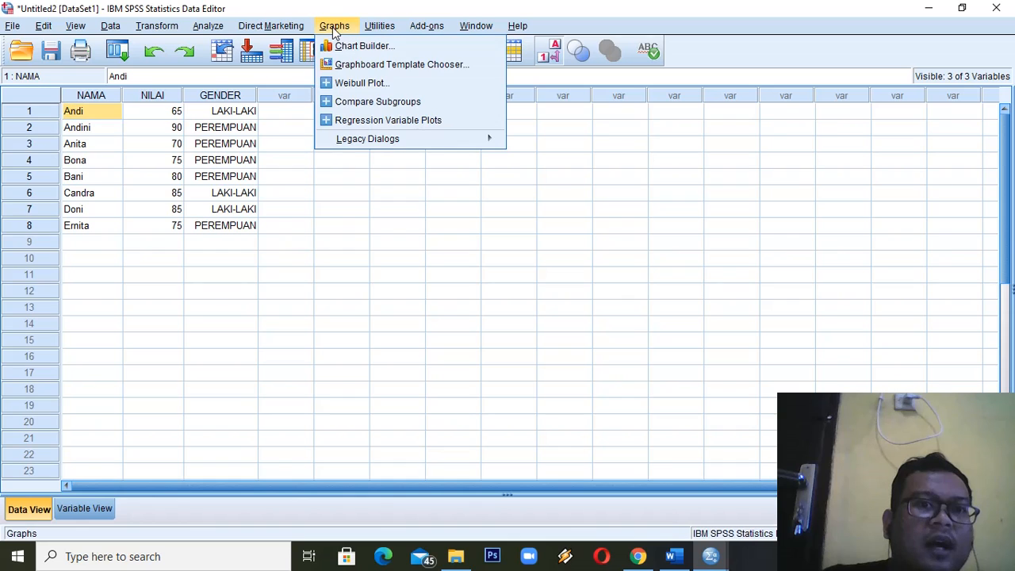
mouse_move(373, 143)
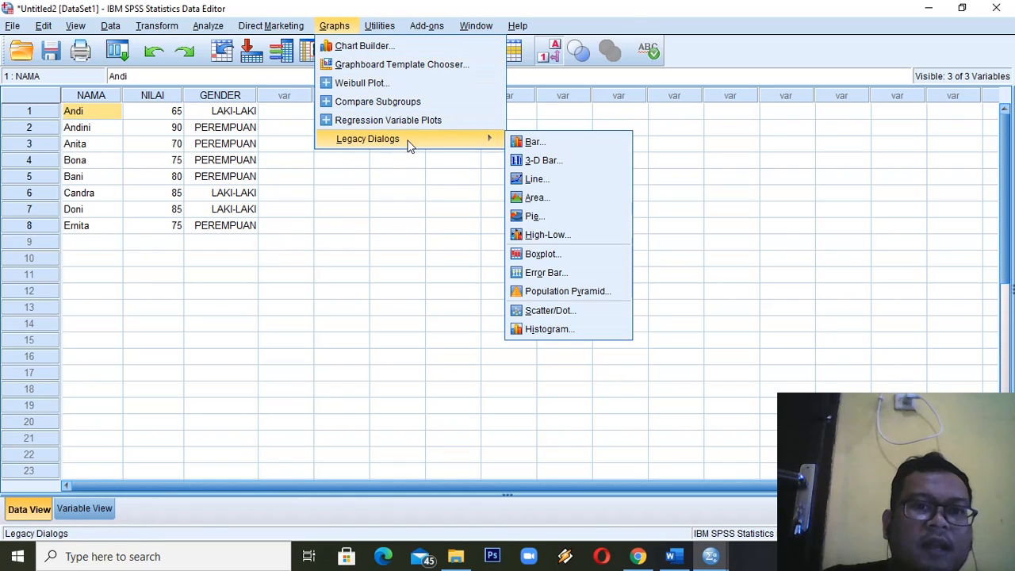
click(546, 143)
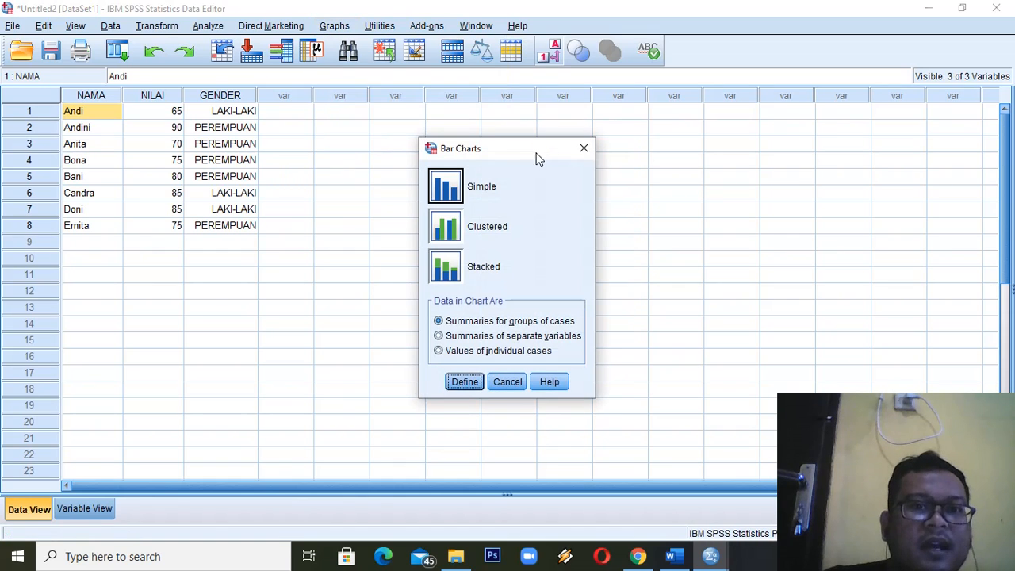
click(465, 383)
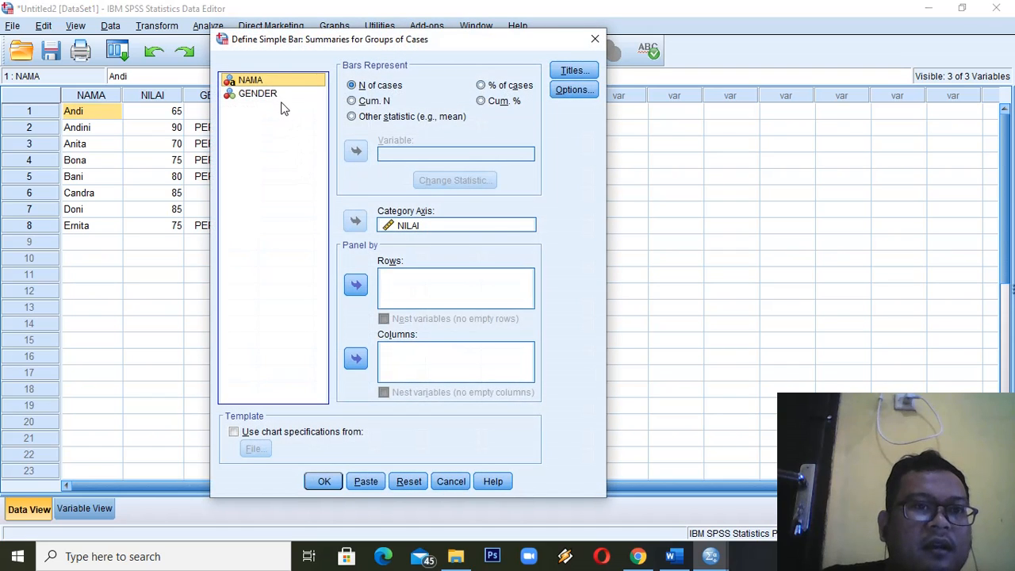
- Replace NILAI with GENDER on the category axis and generate the chart with bars representing % of cases
drag(284, 45, 236, 18)
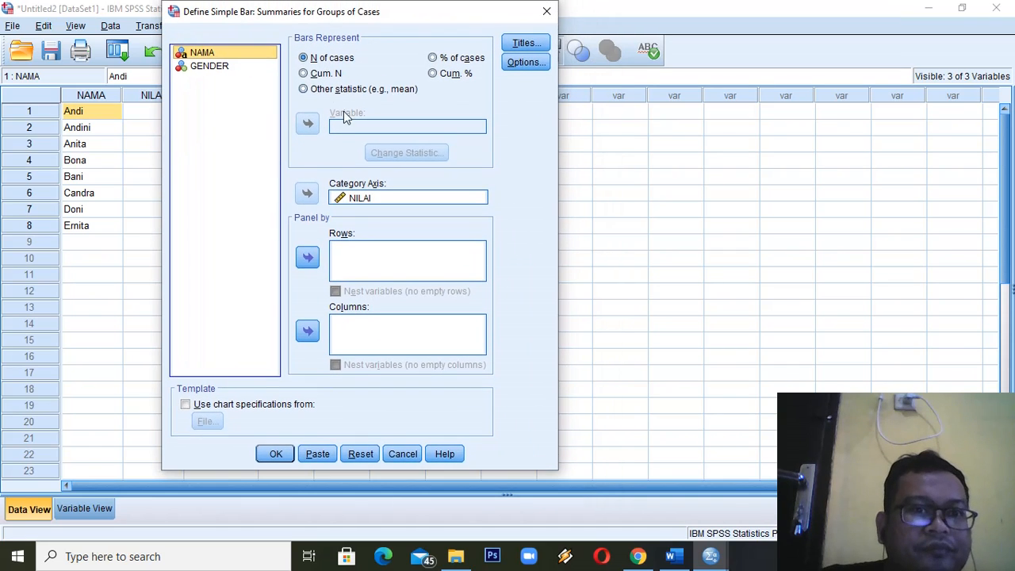
click(370, 198)
click(308, 194)
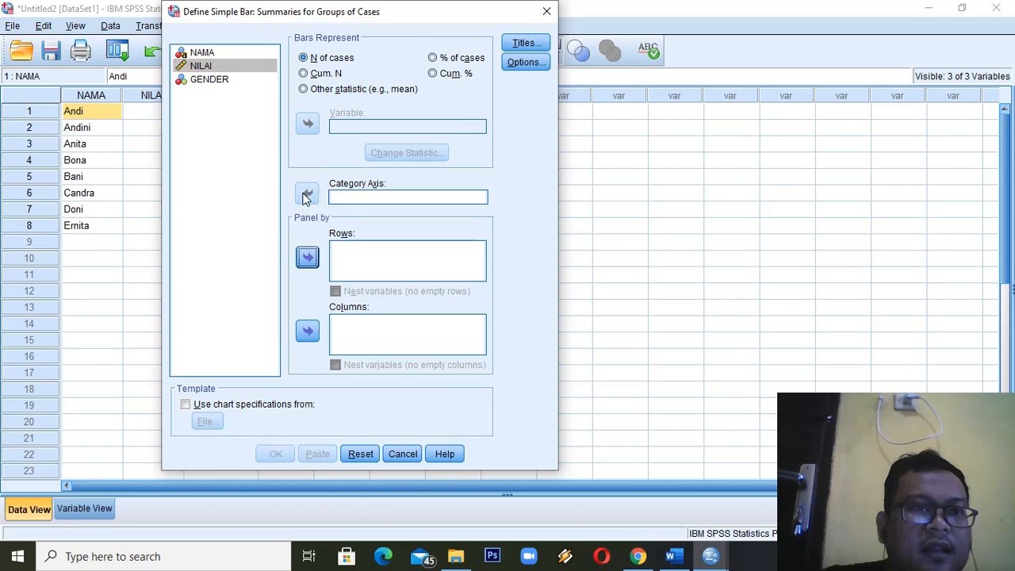
click(216, 83)
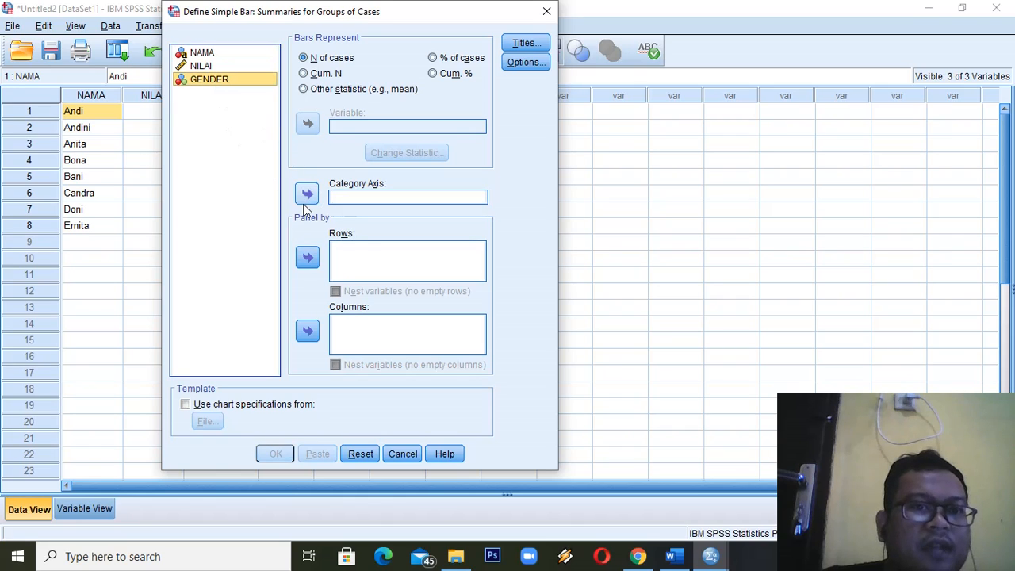
click(307, 195)
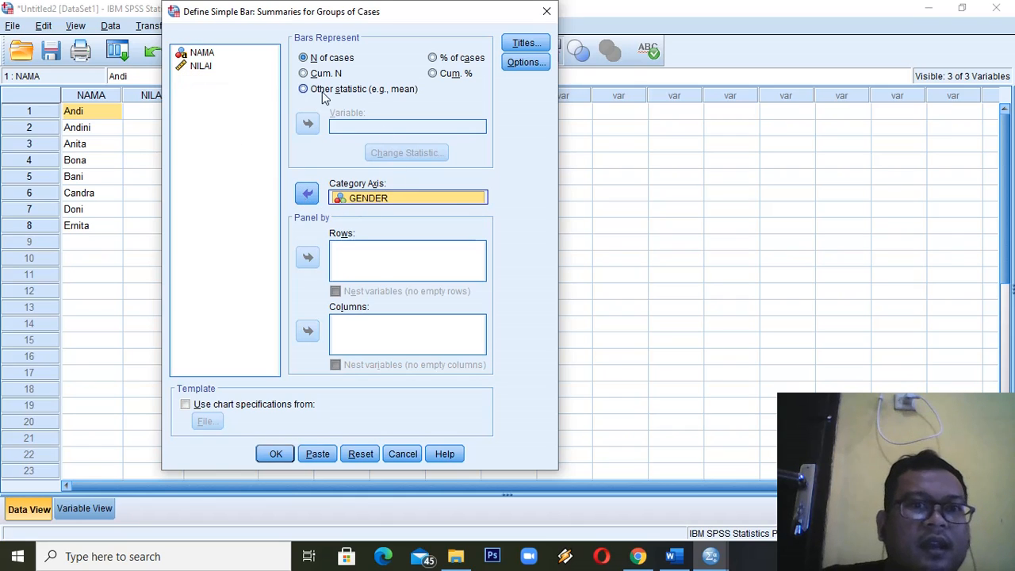
click(445, 64)
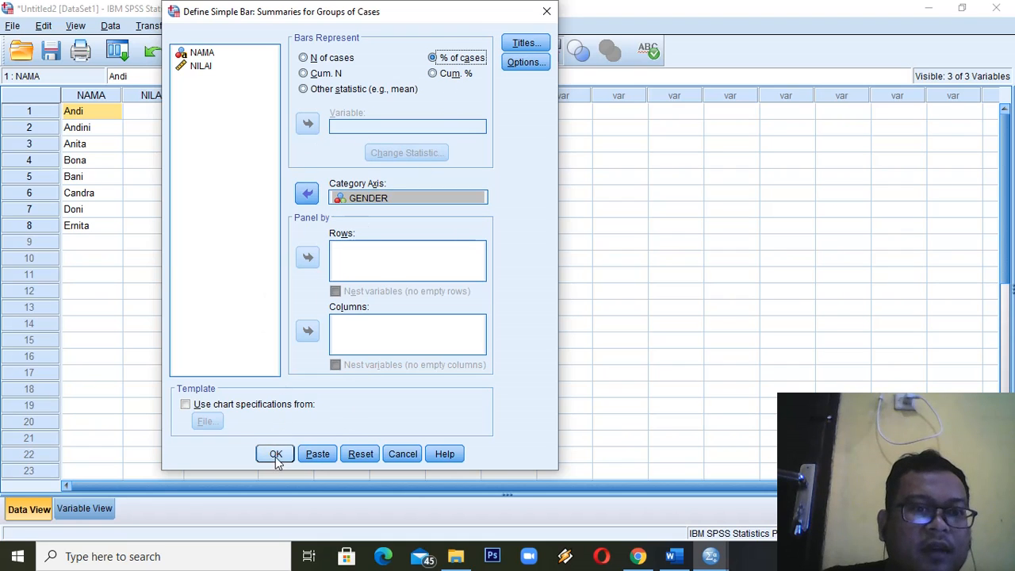
click(275, 453)
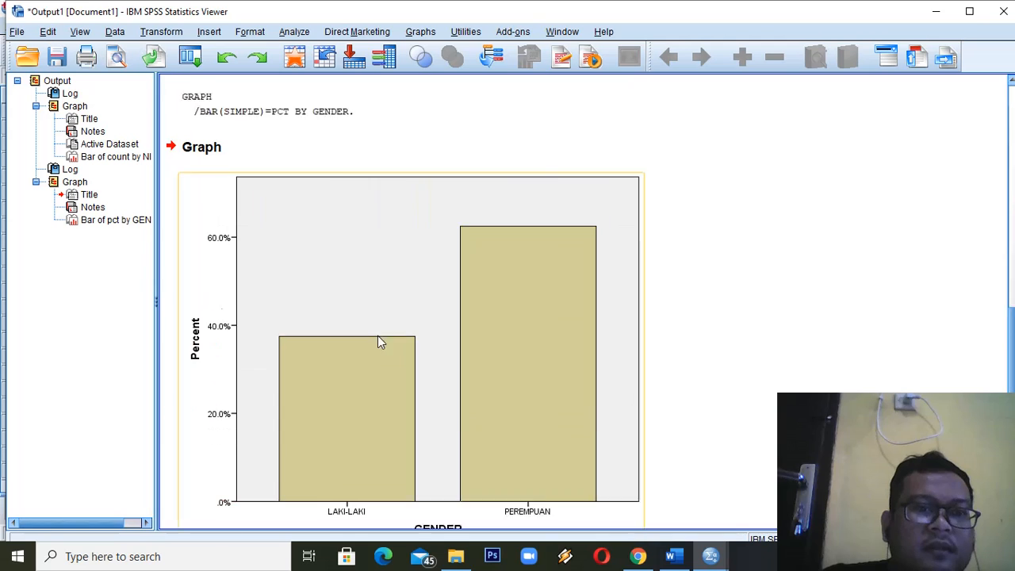
- Examine and compare the NILAI count chart and the GENDER percentage chart in the output
scroll(375, 333, up, 5)
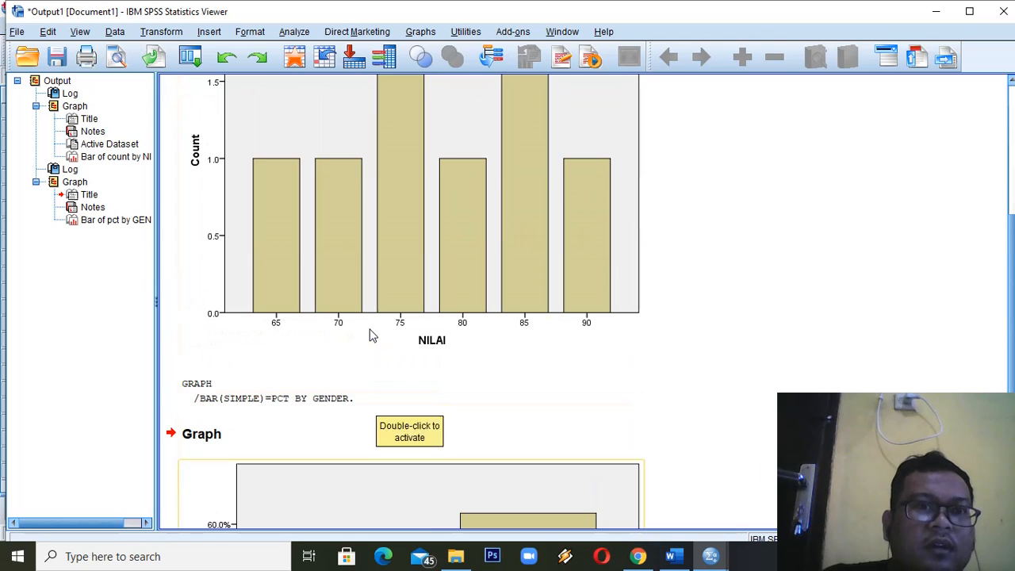
scroll(370, 333, up, 3)
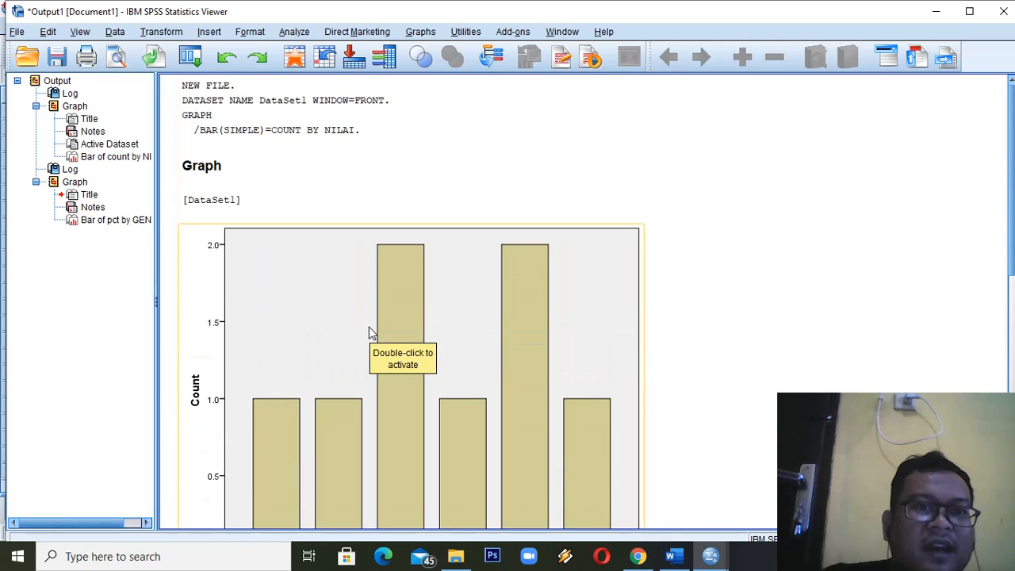
click(397, 280)
scroll(403, 279, up, 3)
scroll(397, 283, down, 5)
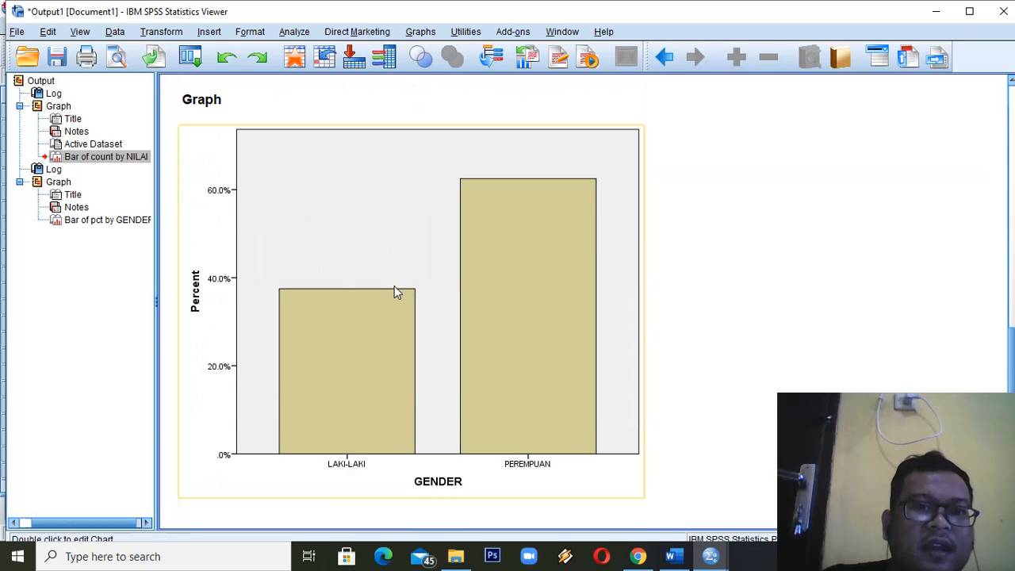
click(398, 277)
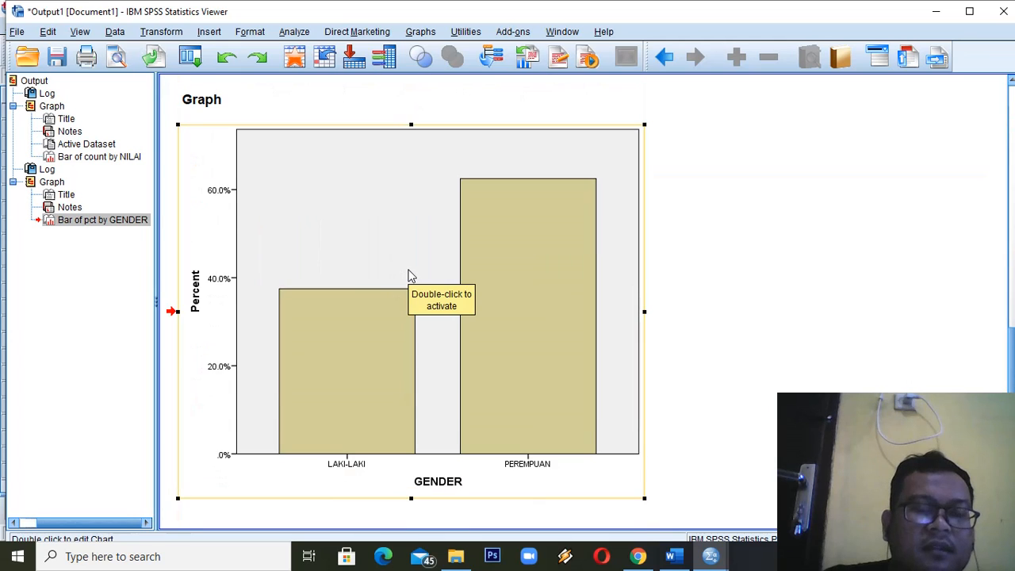
scroll(210, 297, up, 3)
scroll(210, 297, up, 4)
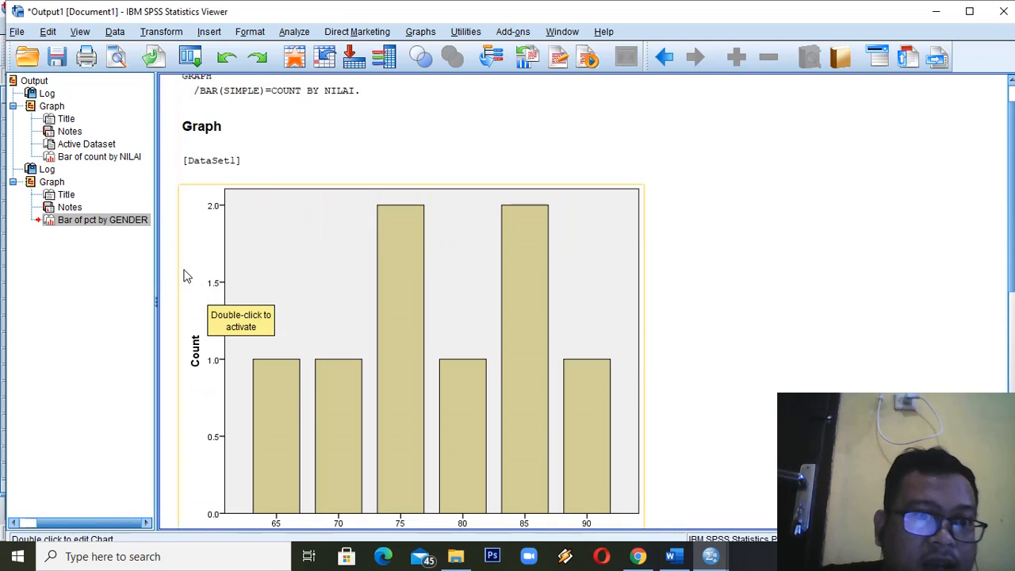
scroll(205, 341, down, 1)
scroll(204, 341, down, 5)
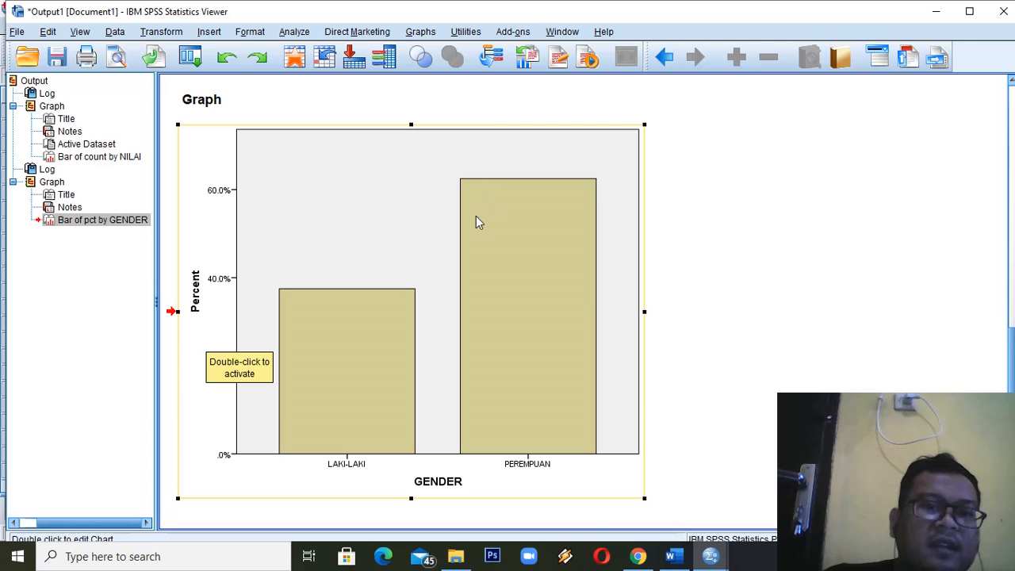
scroll(368, 278, up, 7)
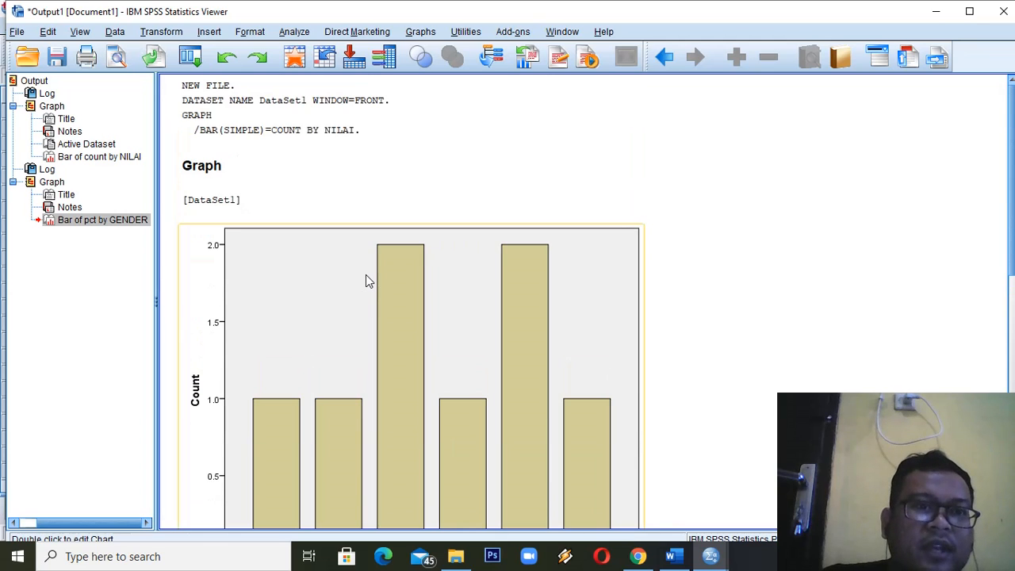
- Review both finished bar charts in the output again, checking the NILAI counts against the LAKI-LAKI and PEREMPUAN percentages
scroll(366, 278, down, 5)
scroll(366, 278, down, 5)
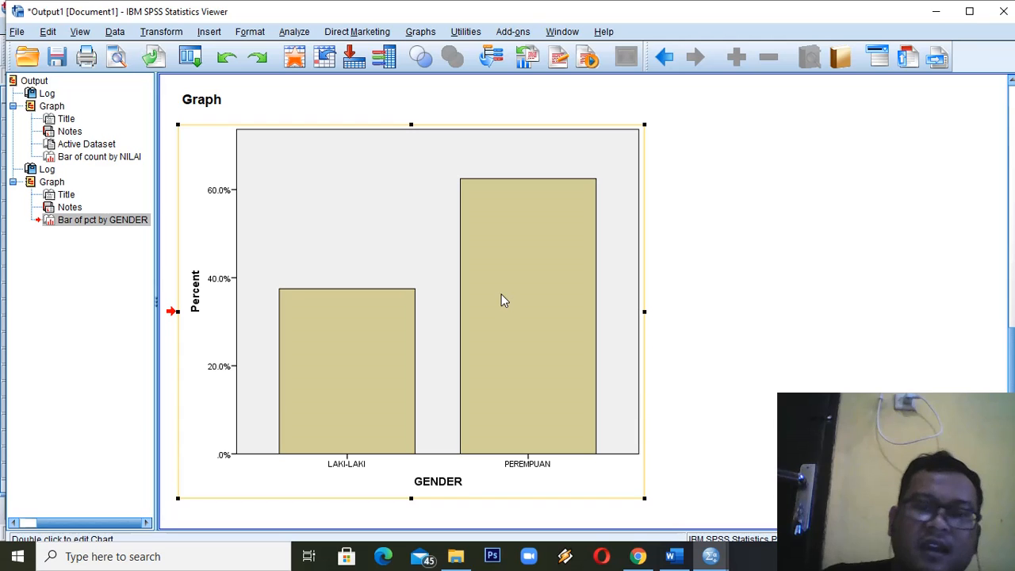
scroll(514, 288, up, 10)
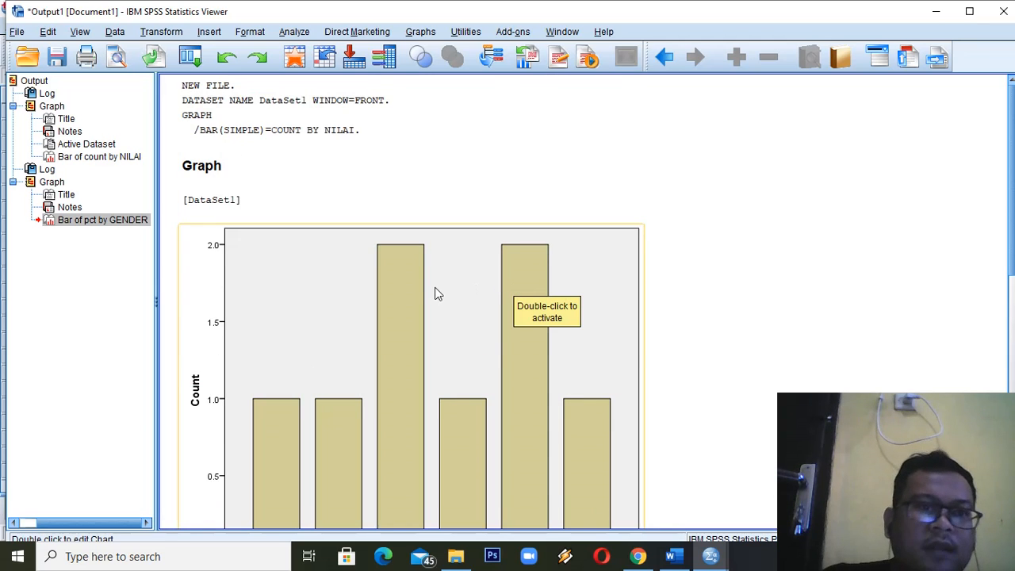
scroll(438, 290, down, 10)
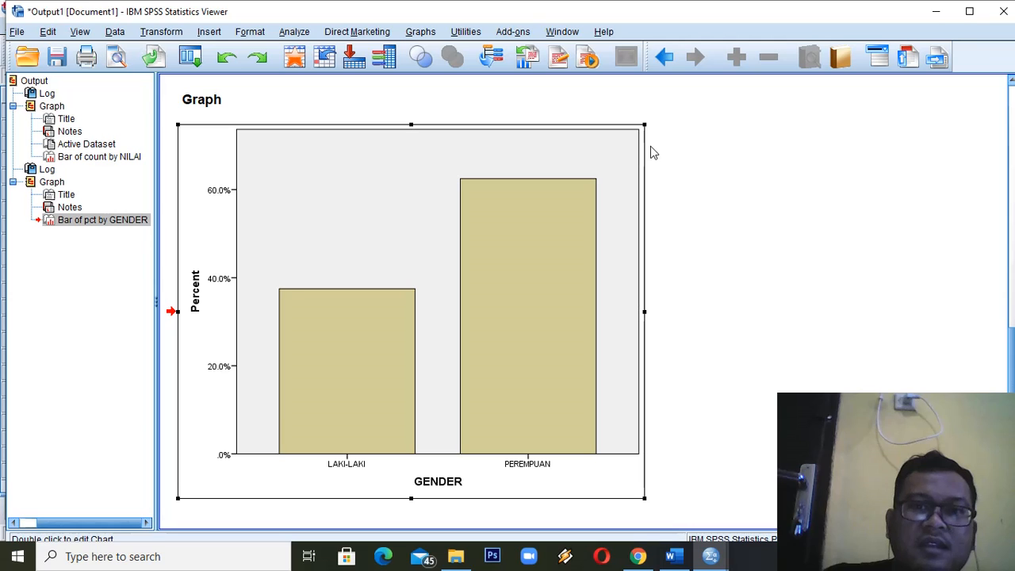
scroll(658, 309, up, 10)
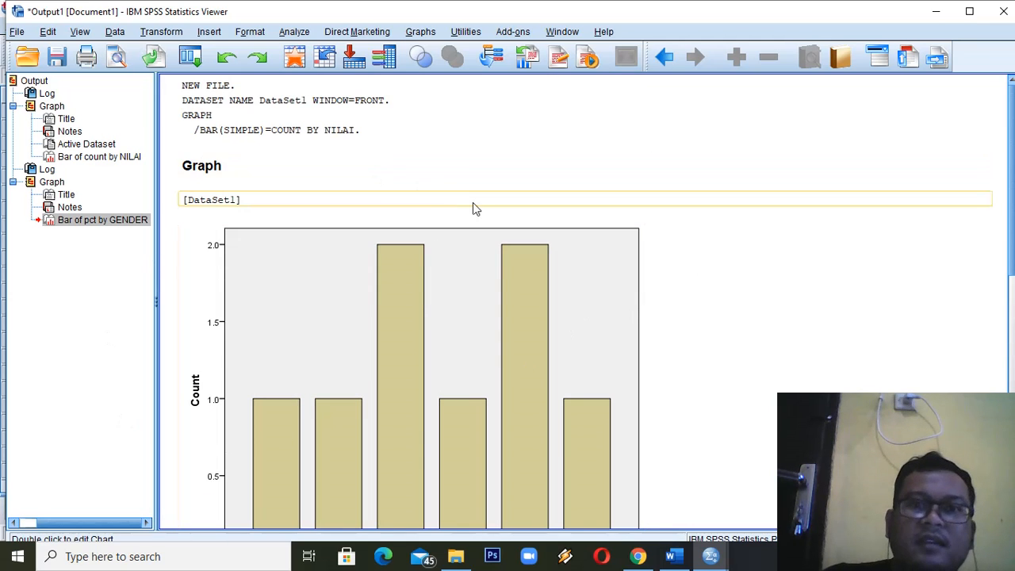
scroll(530, 263, down, 5)
scroll(529, 258, down, 4)
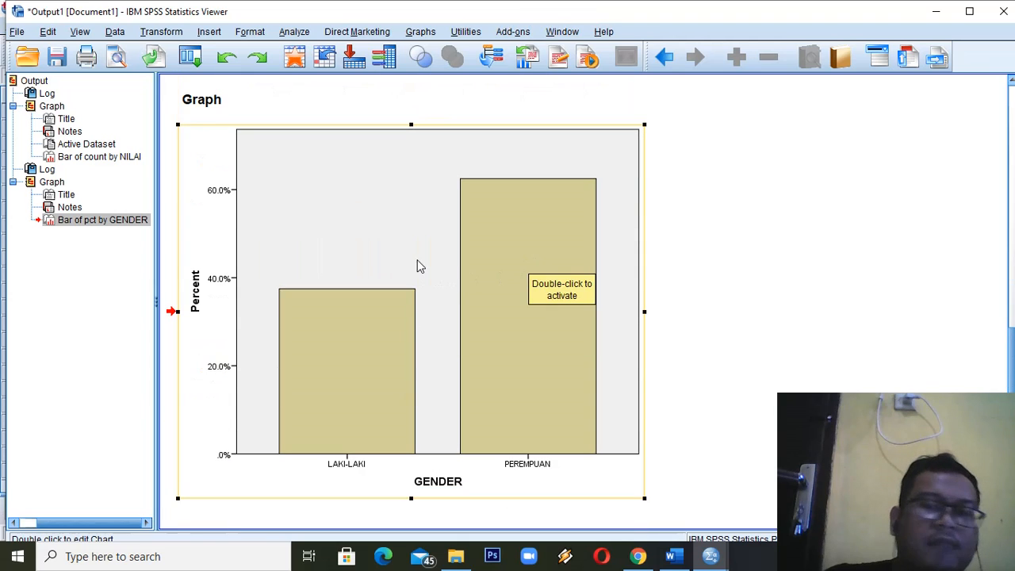
scroll(421, 266, up, 8)
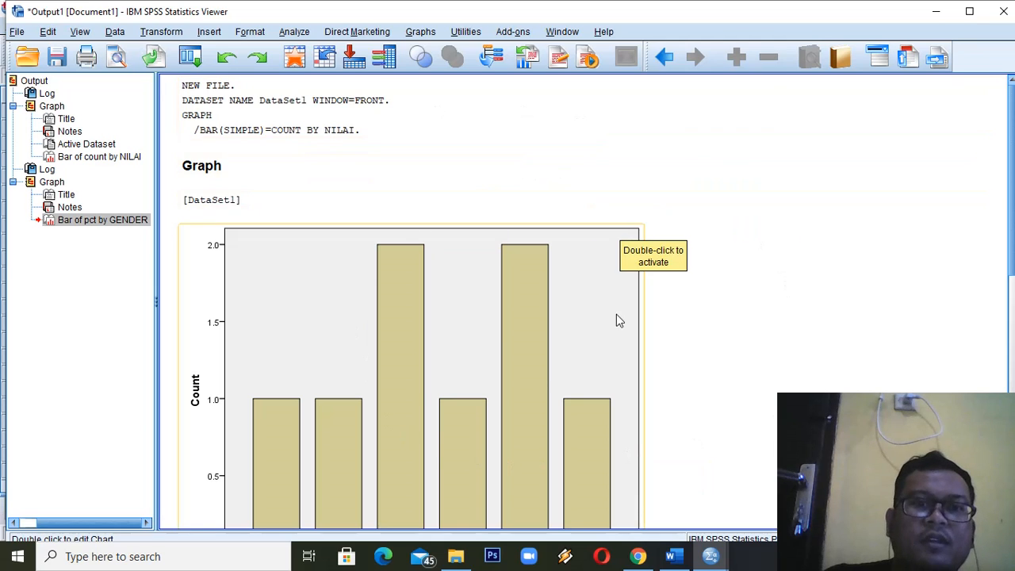
scroll(369, 315, down, 3)
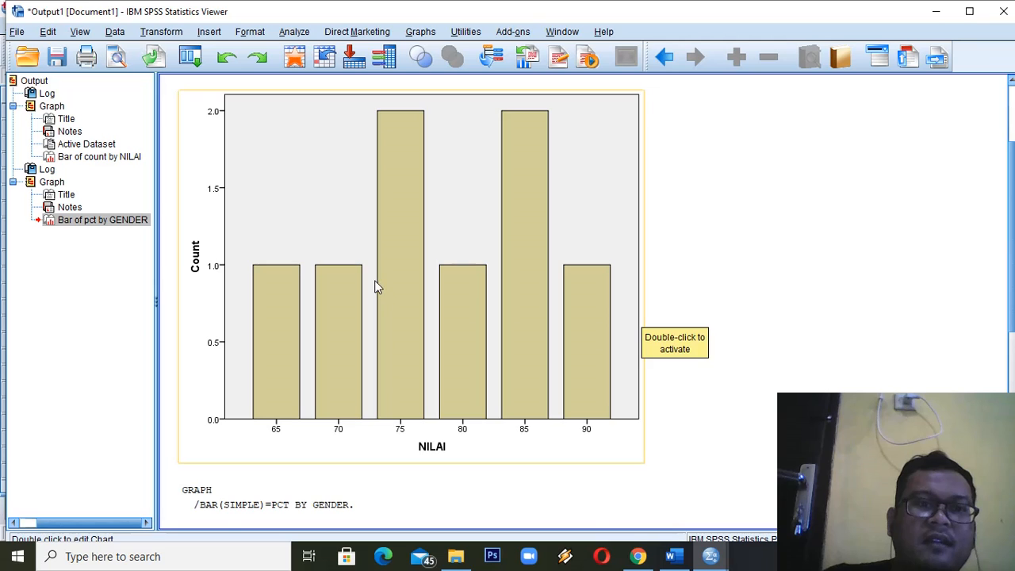
scroll(377, 288, down, 10)
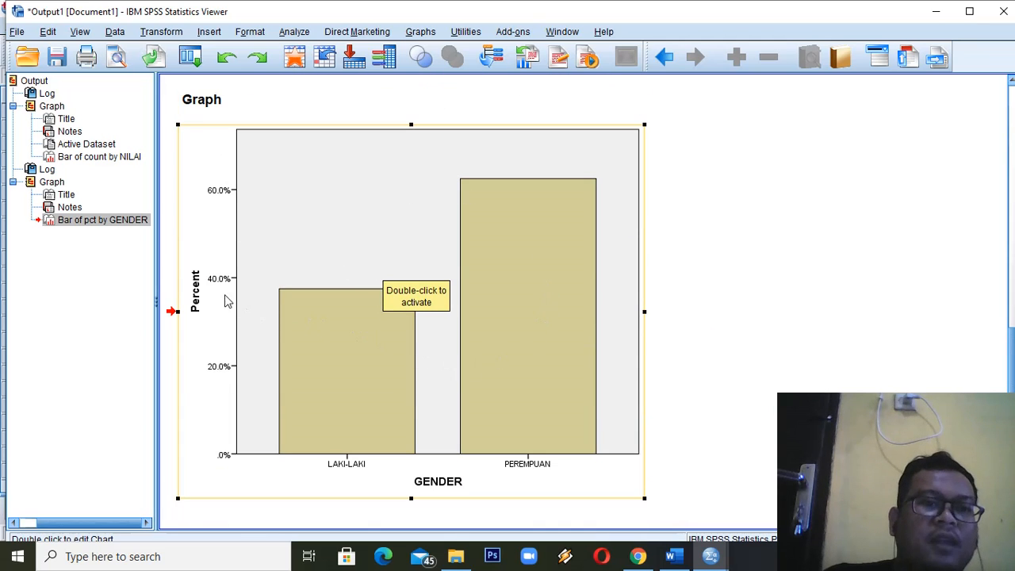
scroll(189, 228, up, 10)
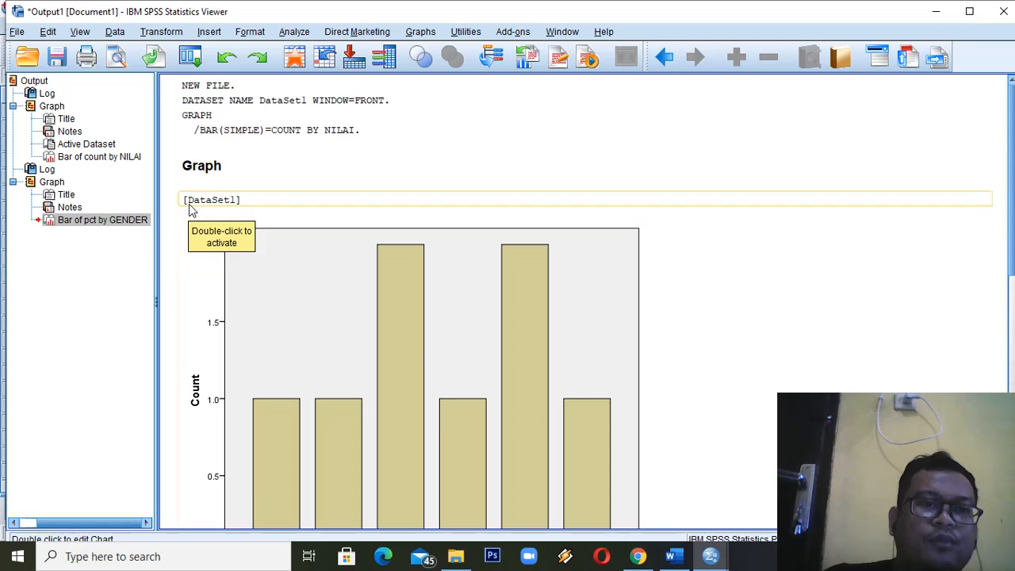
scroll(204, 326, down, 10)
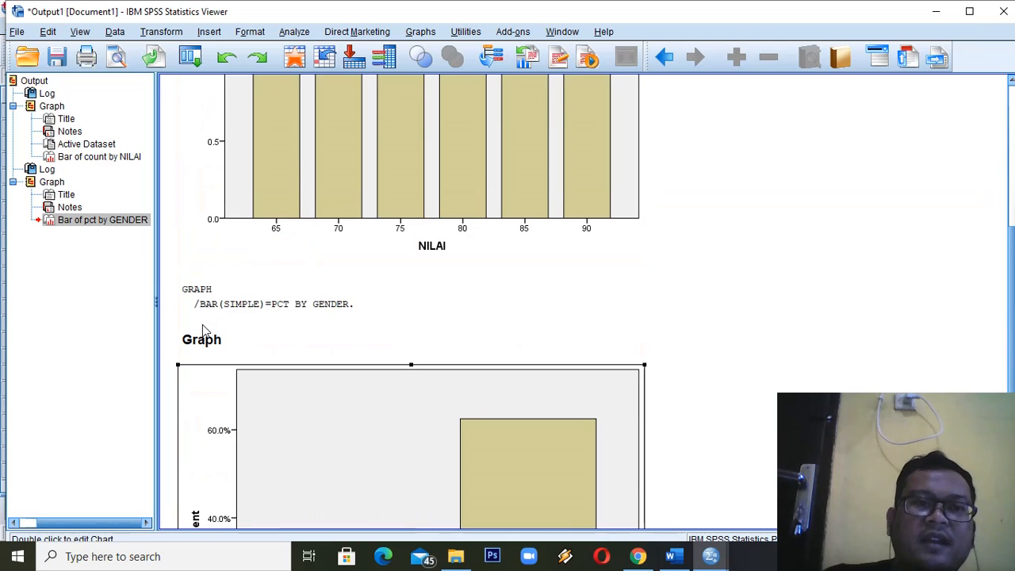